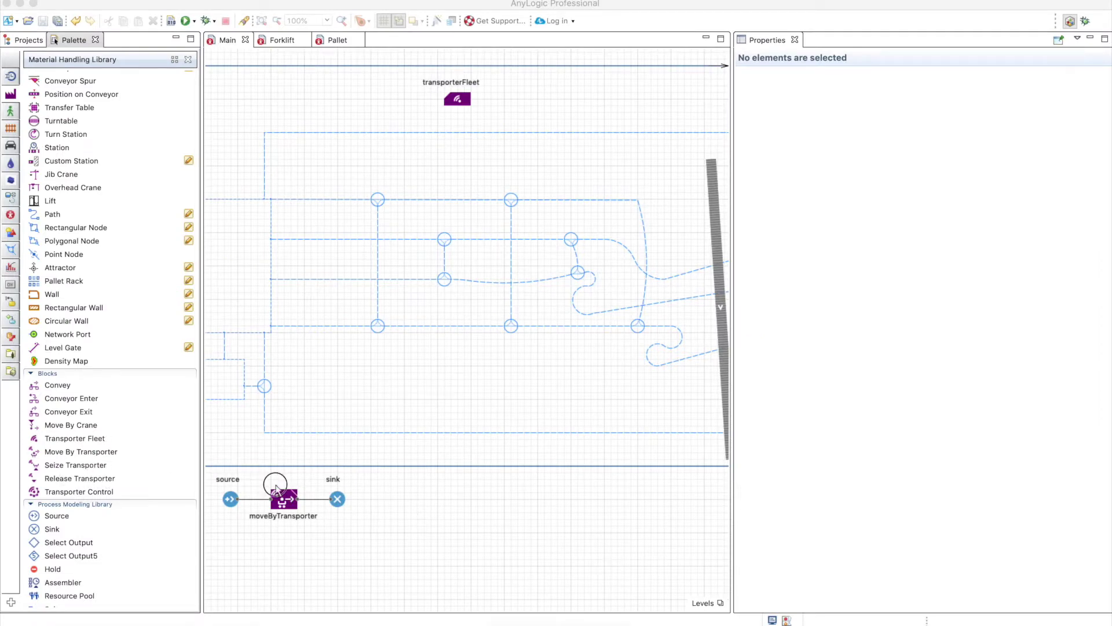
- Shift the three flowchart blocks right and turn off moveByTransporter's Seize and Release transporter options
{"action": "left_click_drag", "start_coordinate": [376, 536], "coordinate": [252, 469]}
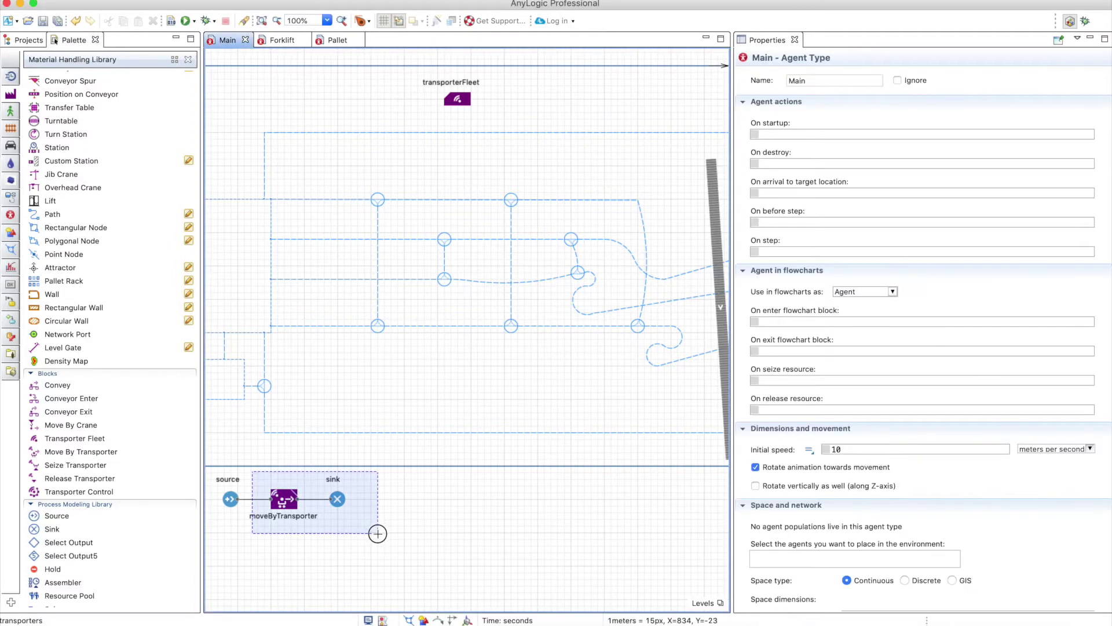
{"action": "left_click_drag", "start_coordinate": [315, 509], "coordinate": [352, 511]}
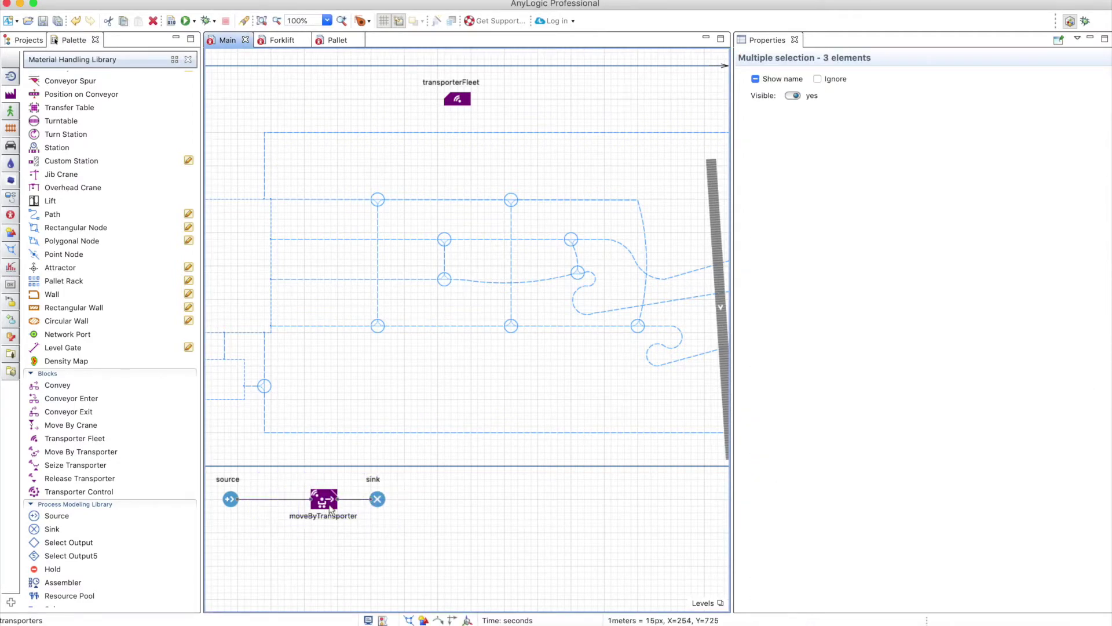
{"action": "left_click", "coordinate": [329, 505]}
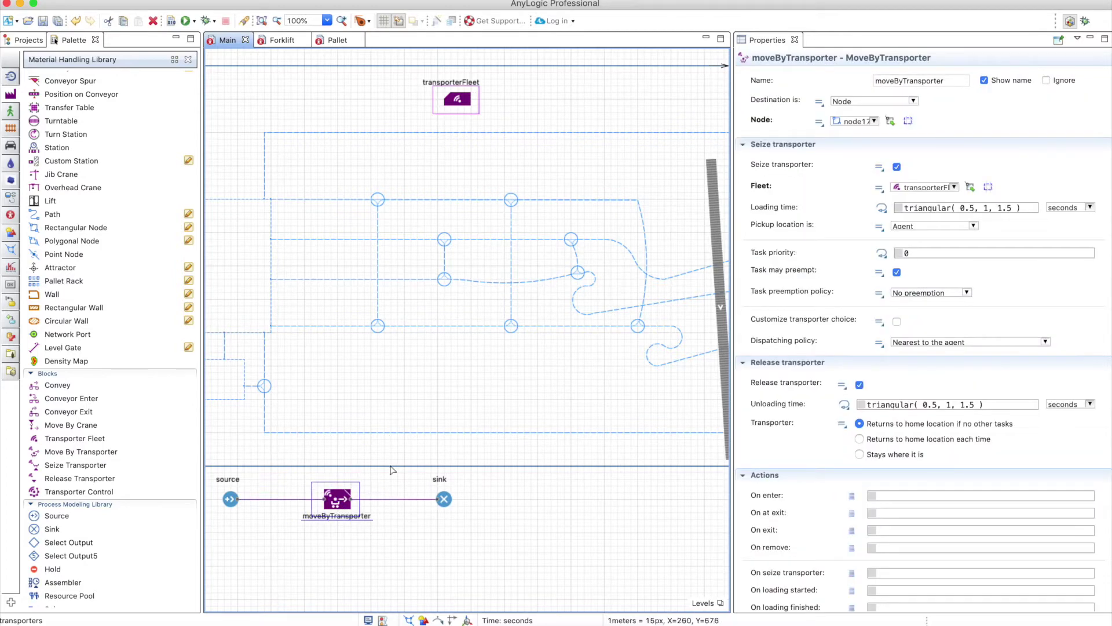
{"action": "left_click", "coordinate": [897, 168]}
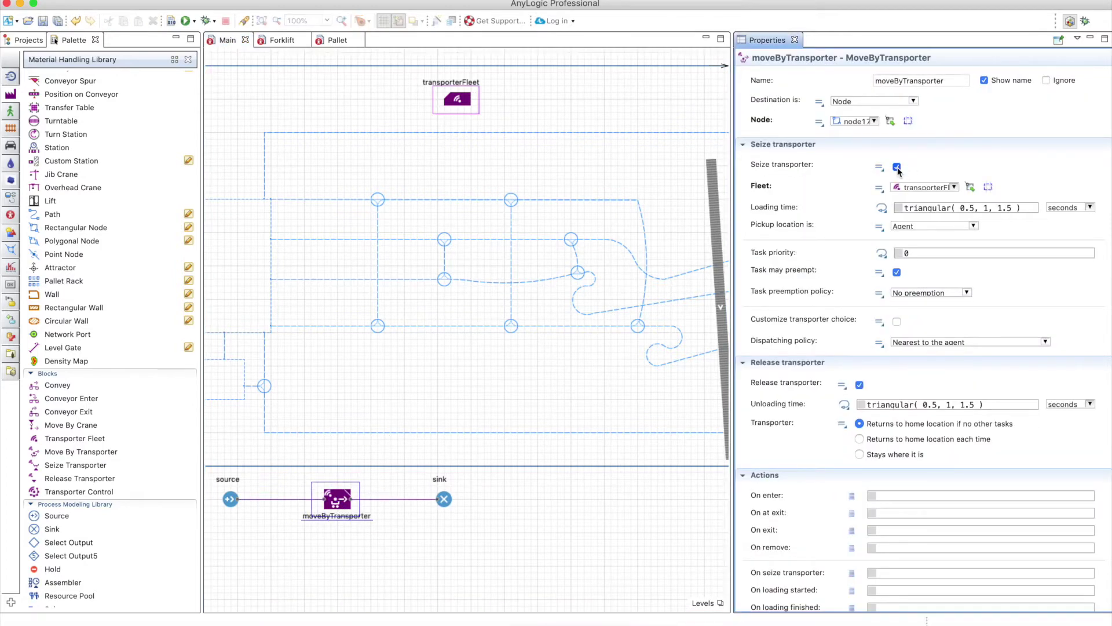
{"action": "left_click", "coordinate": [897, 168]}
{"action": "left_click", "coordinate": [859, 209]}
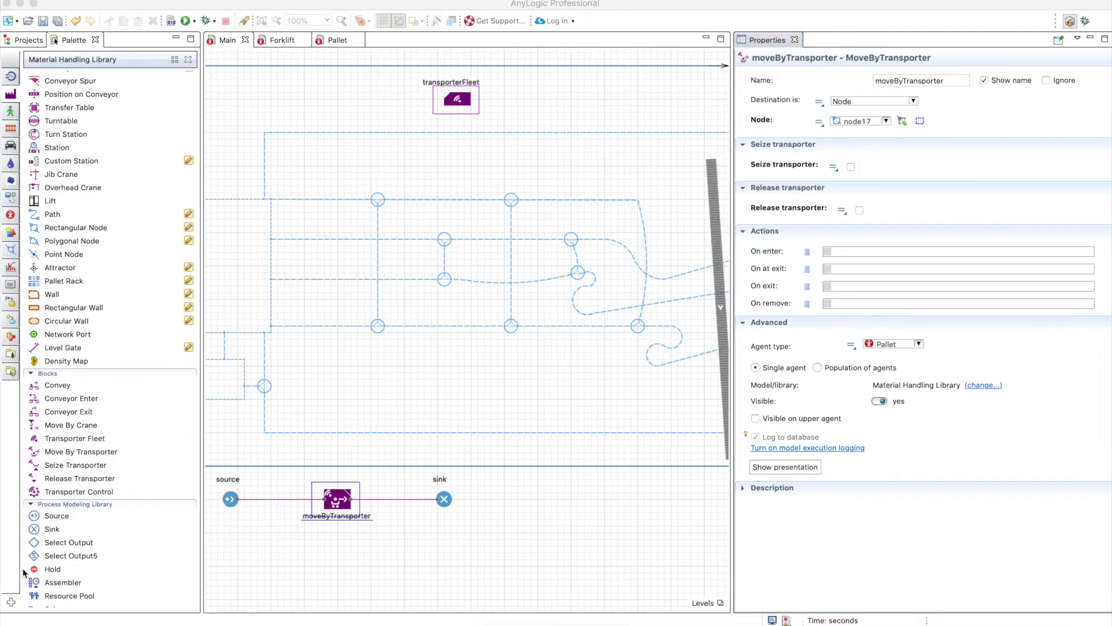
- Insert a seizeTransporter block using transporterFleet after source and a releaseTransporter block before sink
{"action": "left_click_drag", "start_coordinate": [61, 467], "coordinate": [283, 506]}
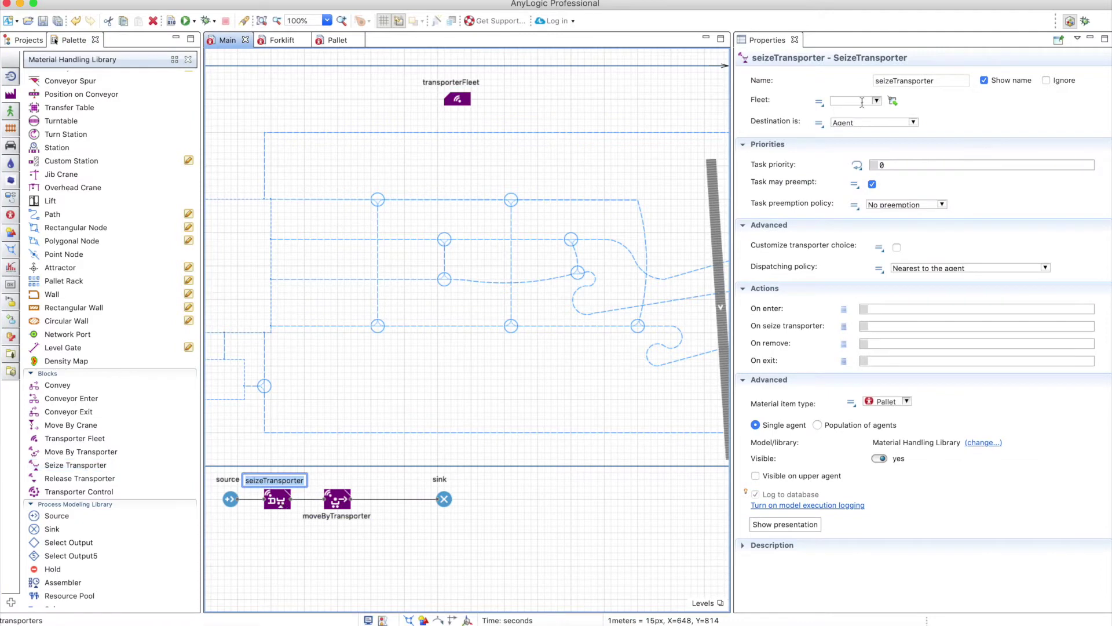
{"action": "left_click", "coordinate": [892, 100]}
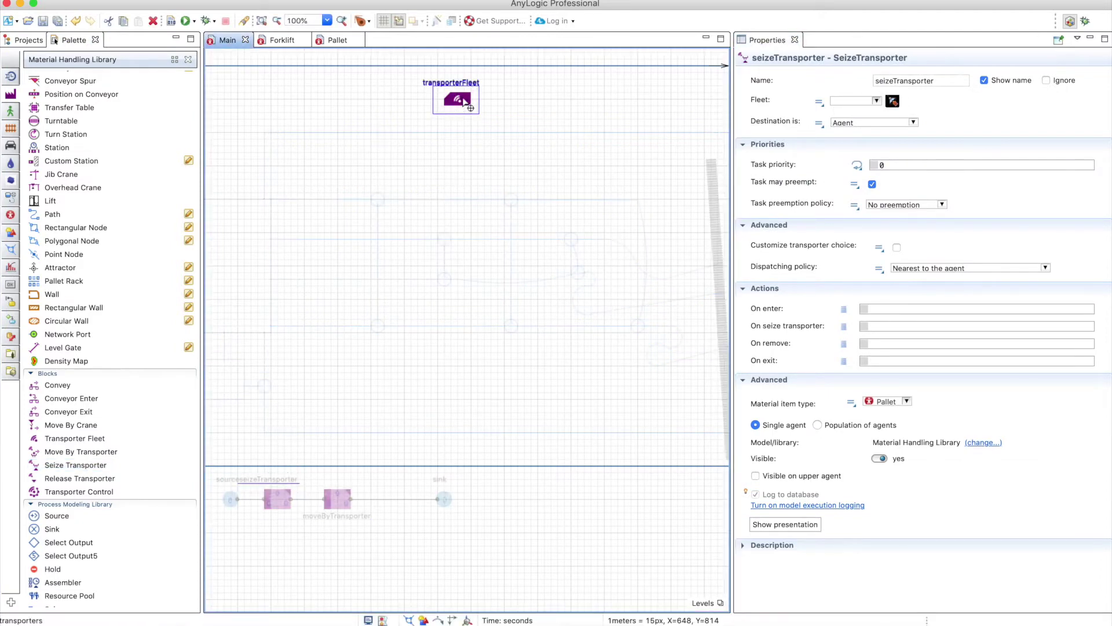
{"action": "left_click", "coordinate": [463, 102]}
{"action": "left_click", "coordinate": [335, 500]}
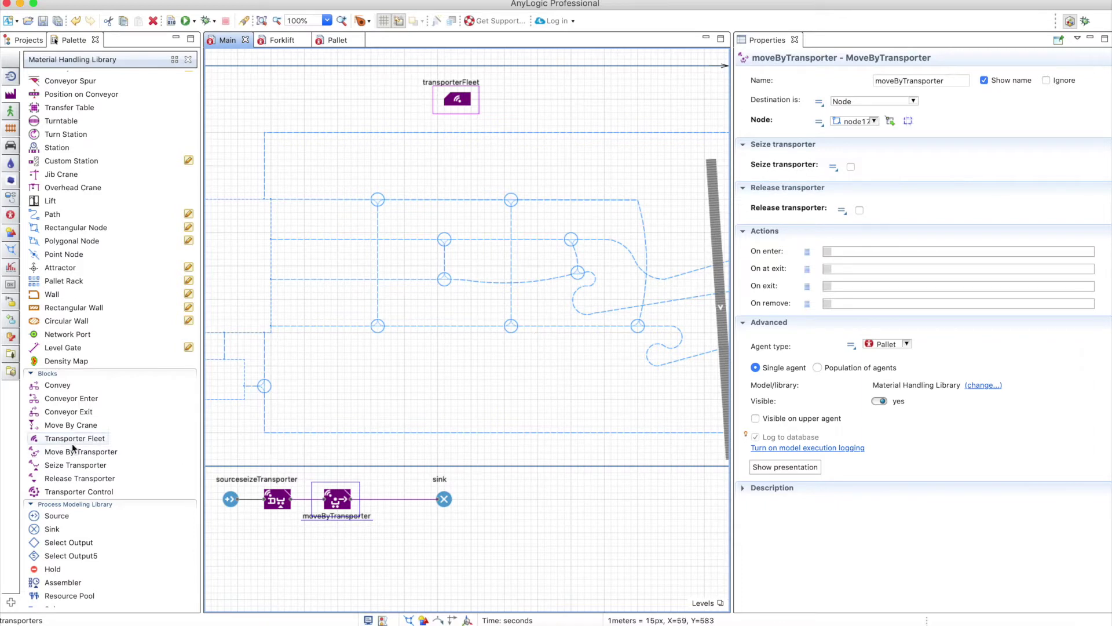
{"action": "left_click_drag", "start_coordinate": [93, 483], "coordinate": [414, 499]}
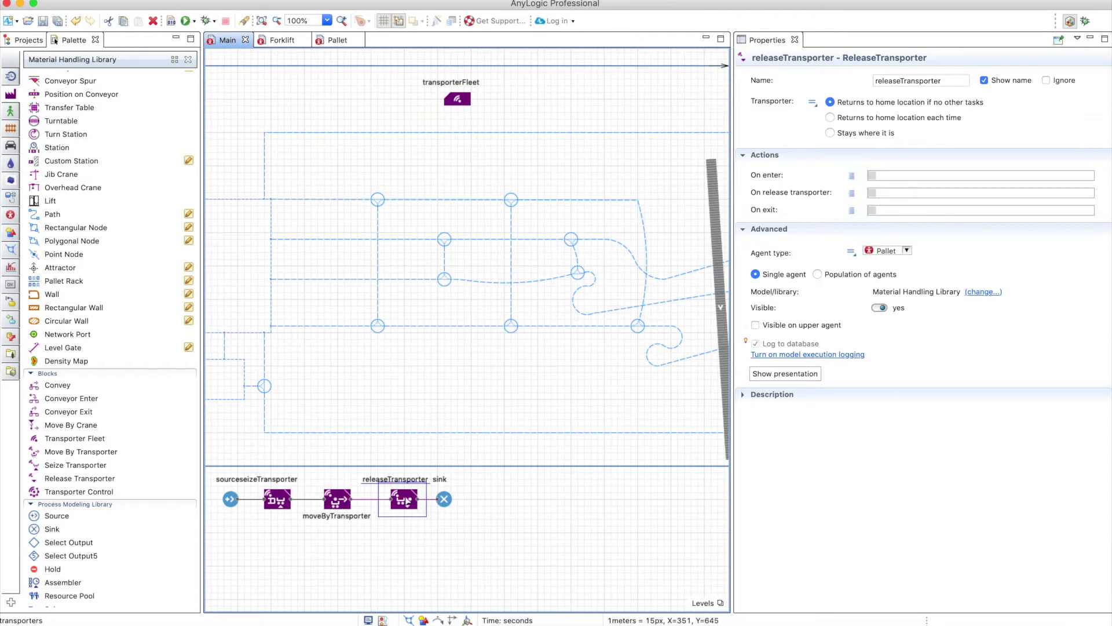
- Run the forklift model at x50 speed, then close the simulation
{"action": "left_click", "coordinate": [185, 21]}
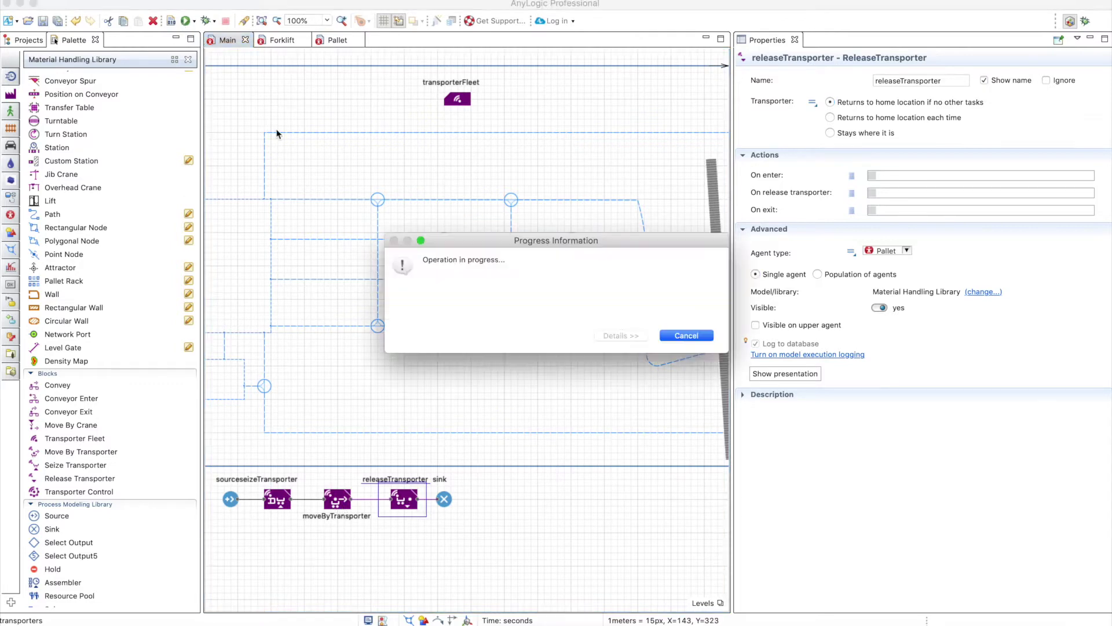
{"action": "left_click", "coordinate": [392, 527]}
{"action": "left_click", "coordinate": [392, 527]}
{"action": "left_click", "coordinate": [392, 527]}
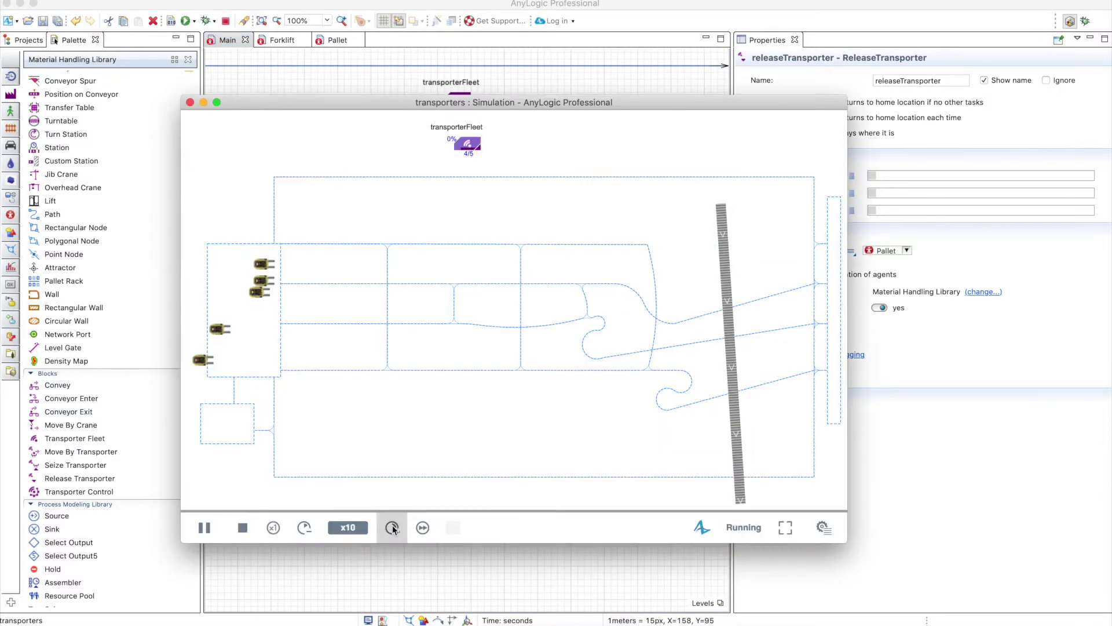
{"action": "left_click", "coordinate": [392, 527]}
{"action": "left_click", "coordinate": [392, 527]}
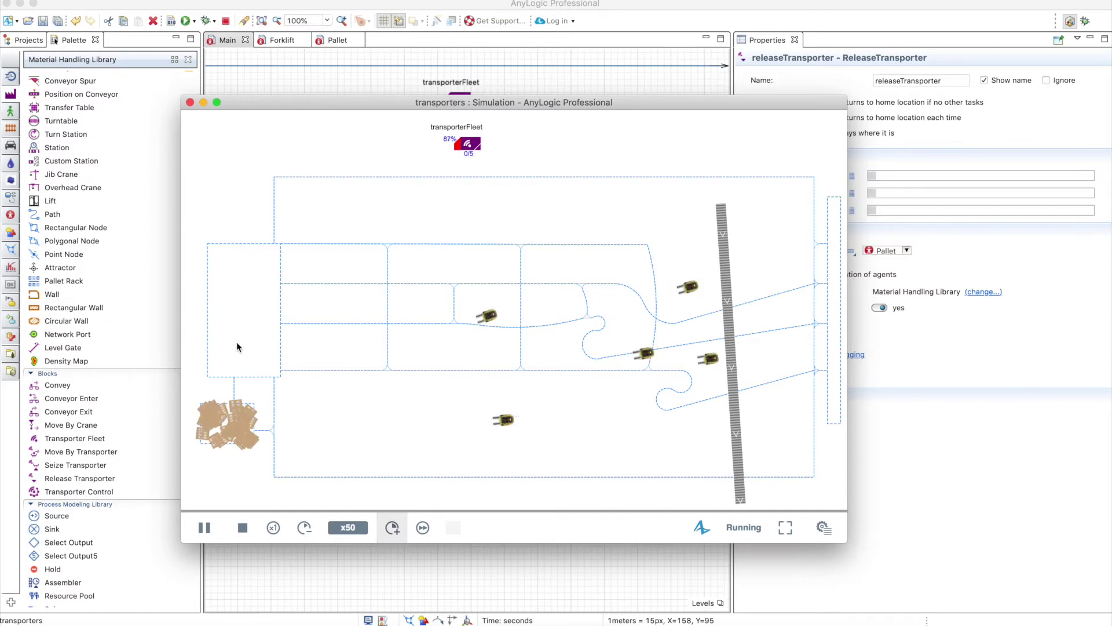
{"action": "left_click", "coordinate": [189, 102]}
- Show transporterFleet's properties and rerun the model at x25 before closing it
{"action": "left_click", "coordinate": [721, 270]}
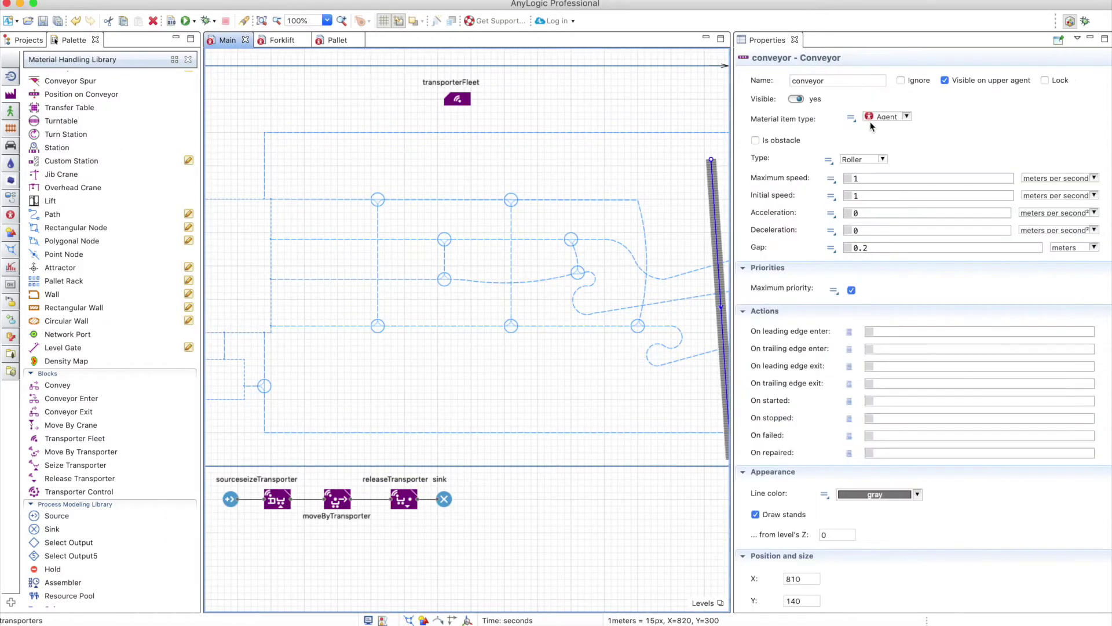
{"action": "left_click", "coordinate": [457, 99]}
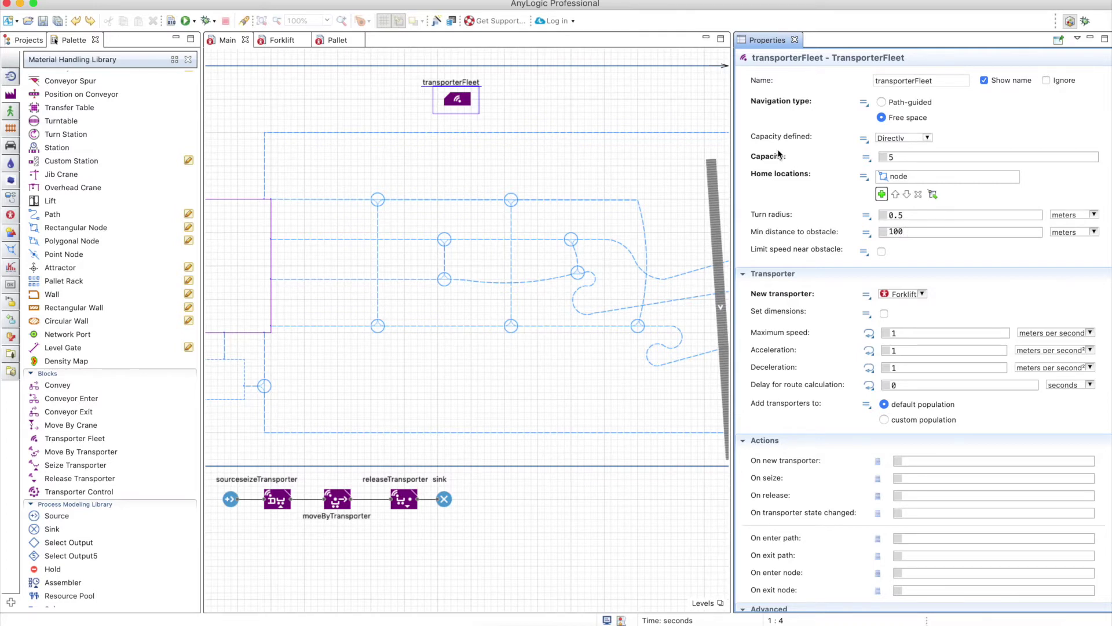
{"action": "left_click", "coordinate": [185, 21]}
{"action": "left_click", "coordinate": [392, 529]}
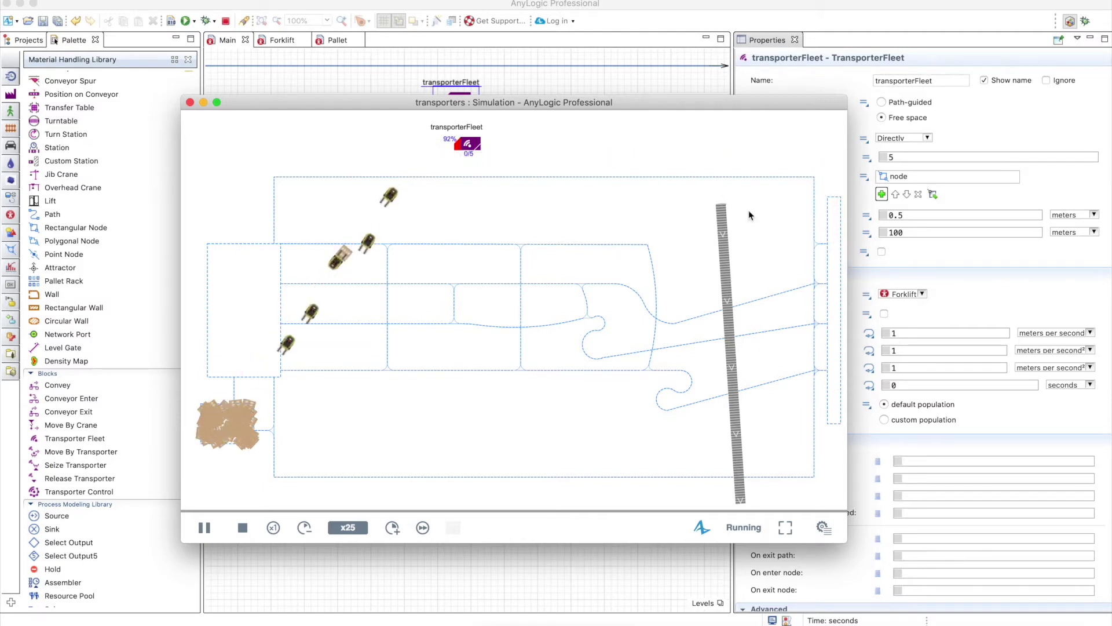
{"action": "key", "text": "super+w"}
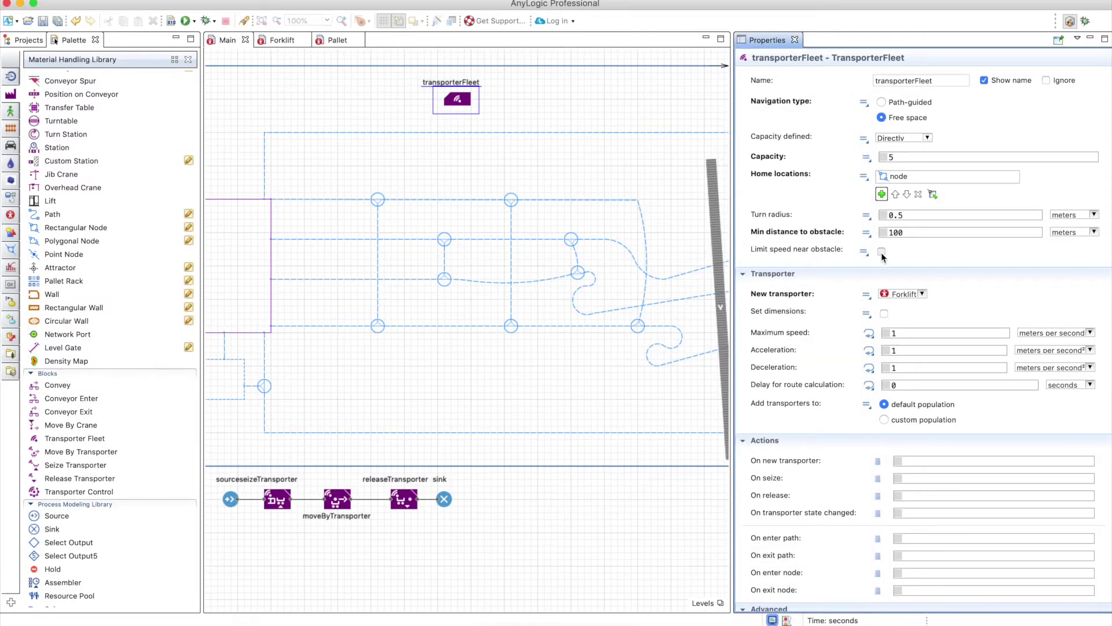
- Make forklifts limit speed near obstacles and shorten their minimum distance to obstacle
{"action": "left_click", "coordinate": [881, 251]}
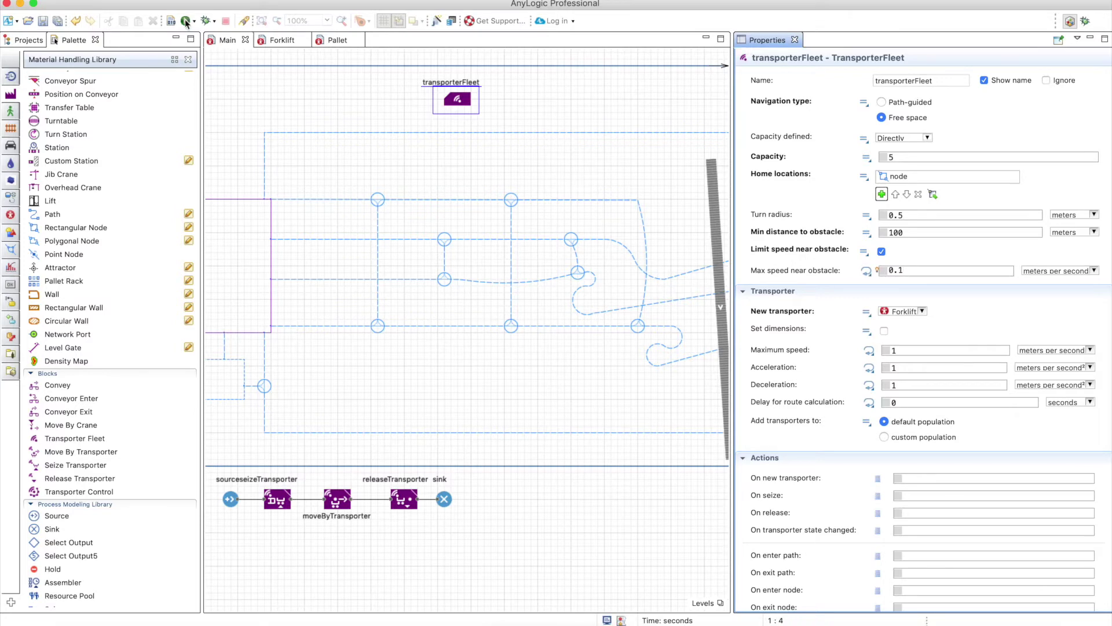
{"action": "left_click", "coordinate": [907, 271]}
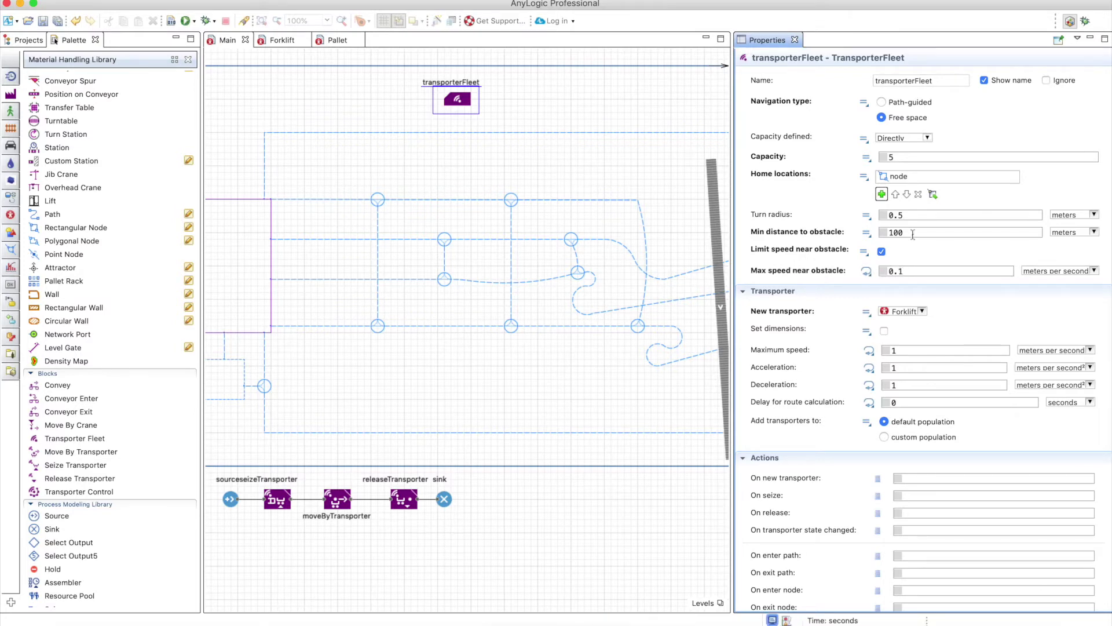
{"action": "key", "text": "BackSpace"}
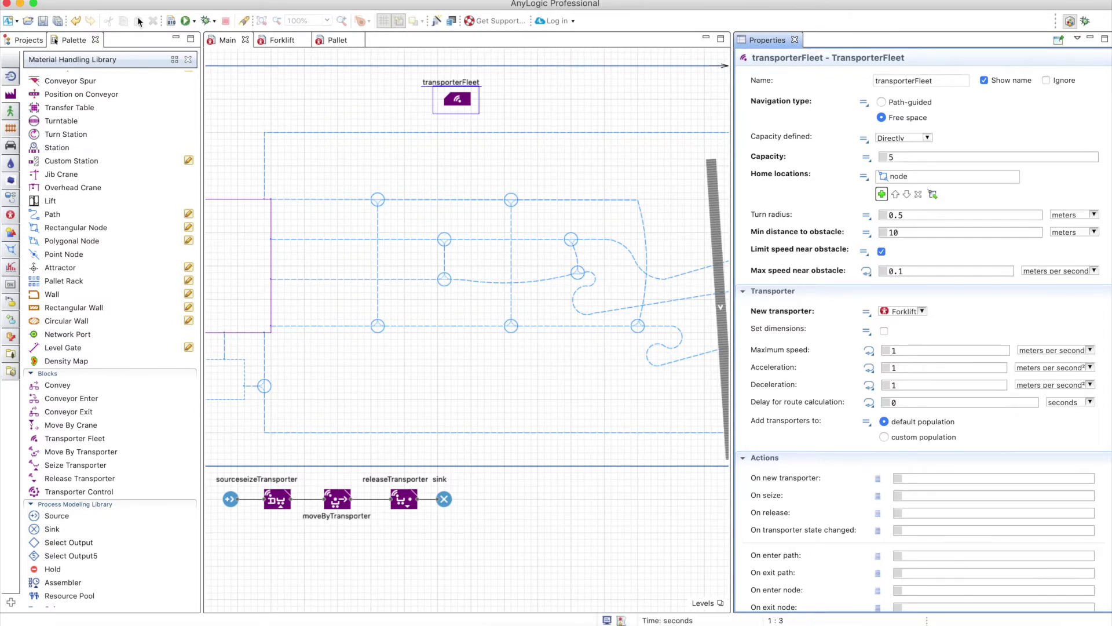
- Test-run the model at x25 with the new obstacle settings and close it
{"action": "left_click", "coordinate": [184, 22]}
{"action": "left_click", "coordinate": [204, 527]}
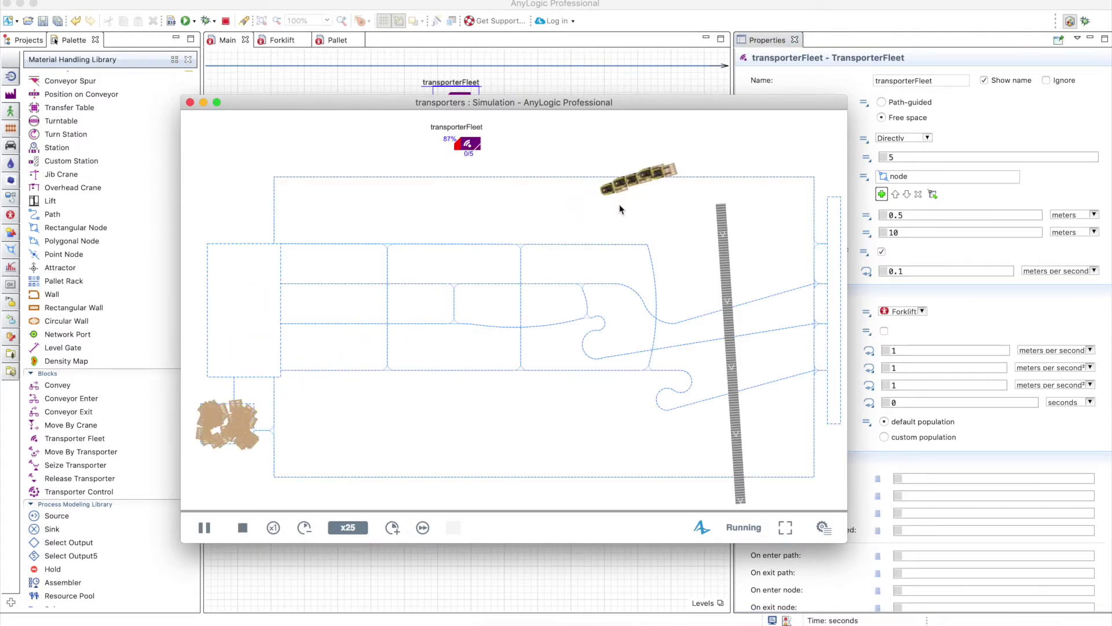
{"action": "key", "text": "super+w"}
{"action": "scroll", "coordinate": [827, 242], "scroll_direction": "down", "scroll_amount": 2}
{"action": "scroll", "coordinate": [827, 242], "scroll_direction": "down", "scroll_amount": 3}
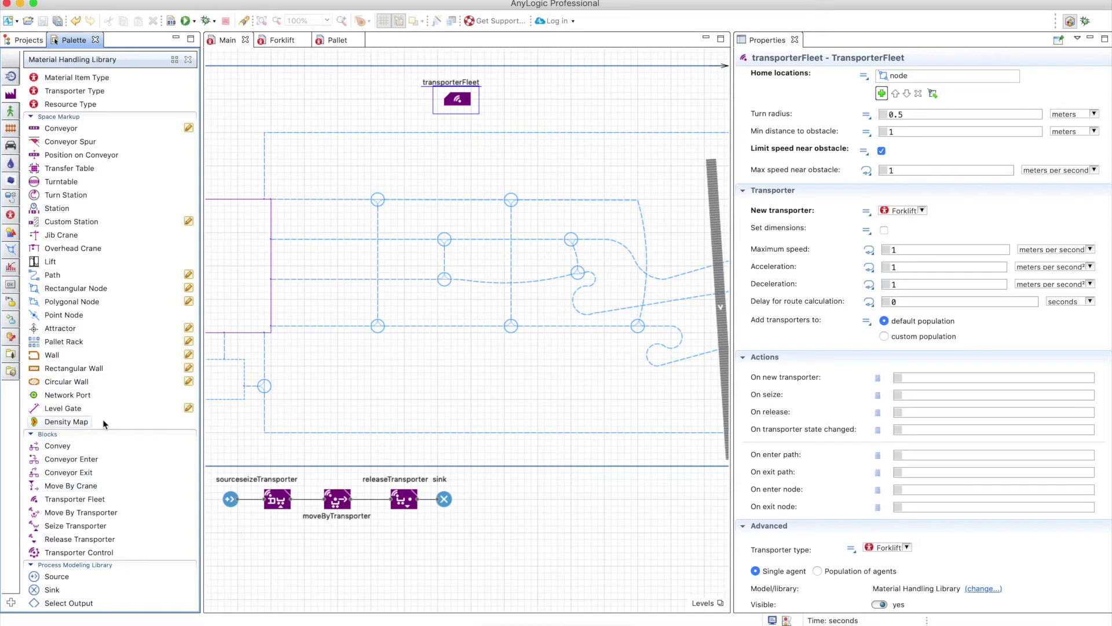
- Place a density map on the layout (25% transparency, critical density 1.5, logarithmic)
{"action": "left_click_drag", "start_coordinate": [64, 422], "coordinate": [510, 483]}
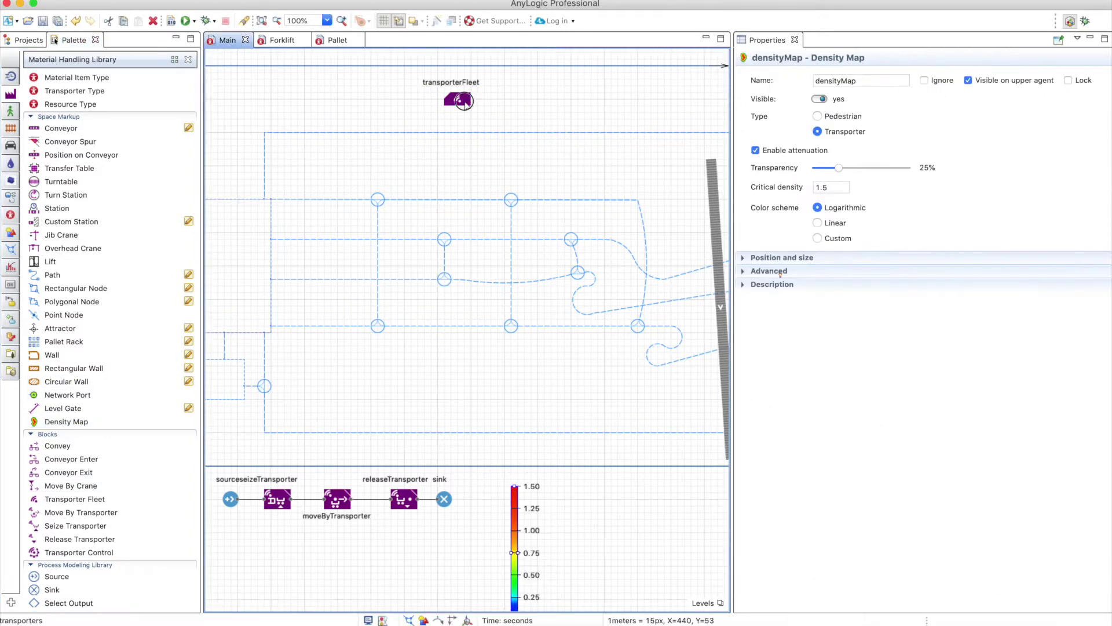
{"action": "left_click", "coordinate": [467, 106]}
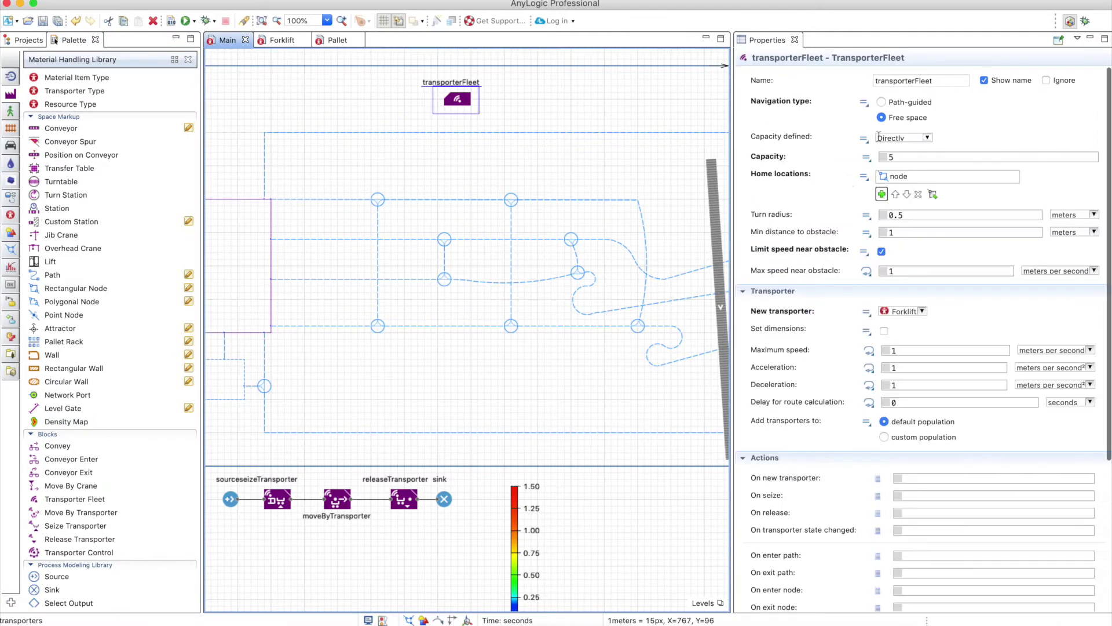
{"action": "left_click", "coordinate": [515, 530]}
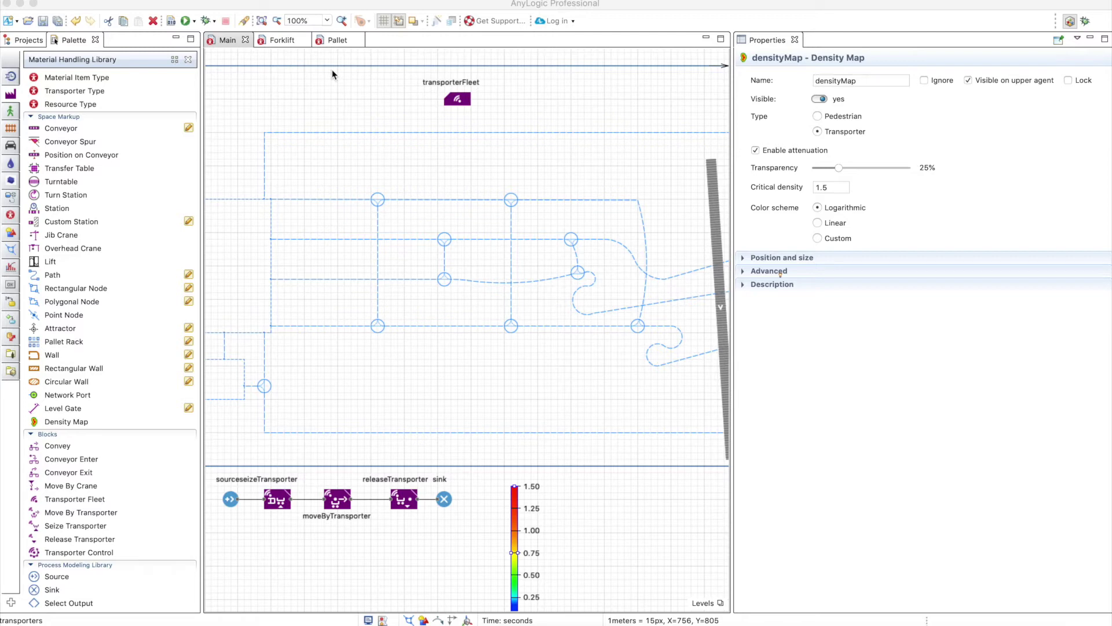
- Run the model at x500 to see forklift traffic density, then close it
{"action": "left_click", "coordinate": [186, 22]}
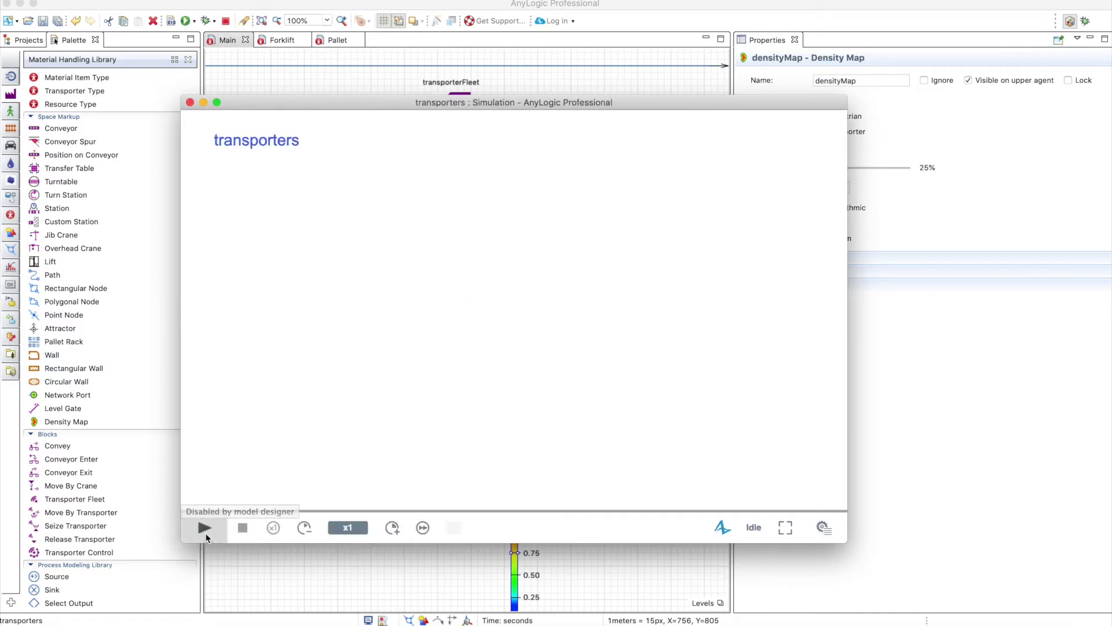
{"action": "left_click", "coordinate": [205, 527]}
{"action": "left_click", "coordinate": [396, 529]}
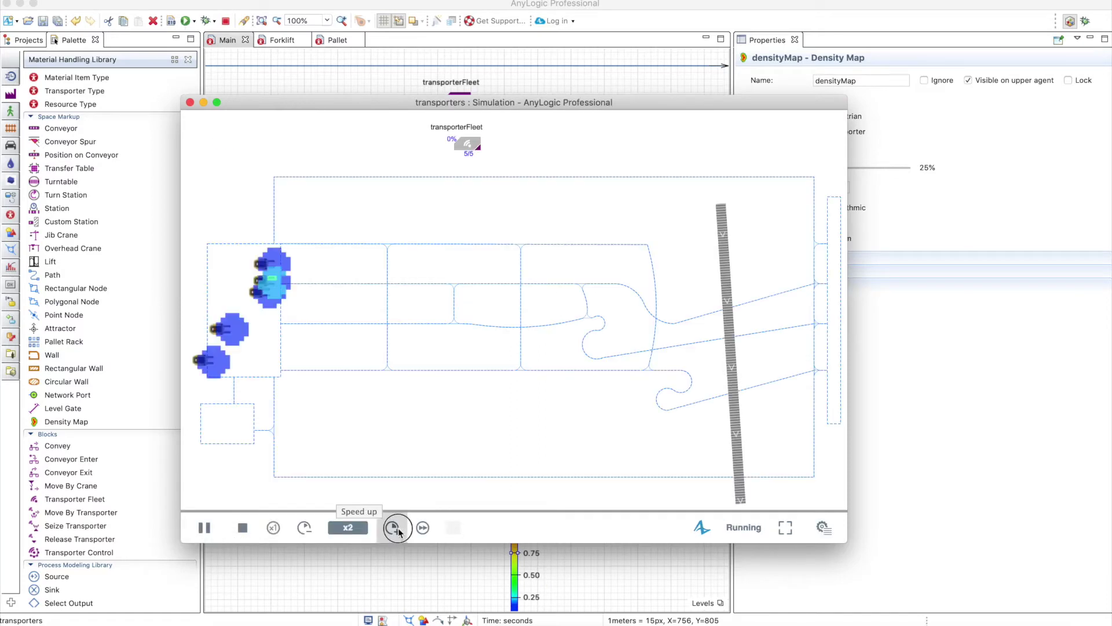
{"action": "left_click", "coordinate": [395, 528]}
{"action": "left_click", "coordinate": [396, 529]}
{"action": "left_click", "coordinate": [396, 529]}
{"action": "left_click", "coordinate": [395, 528]}
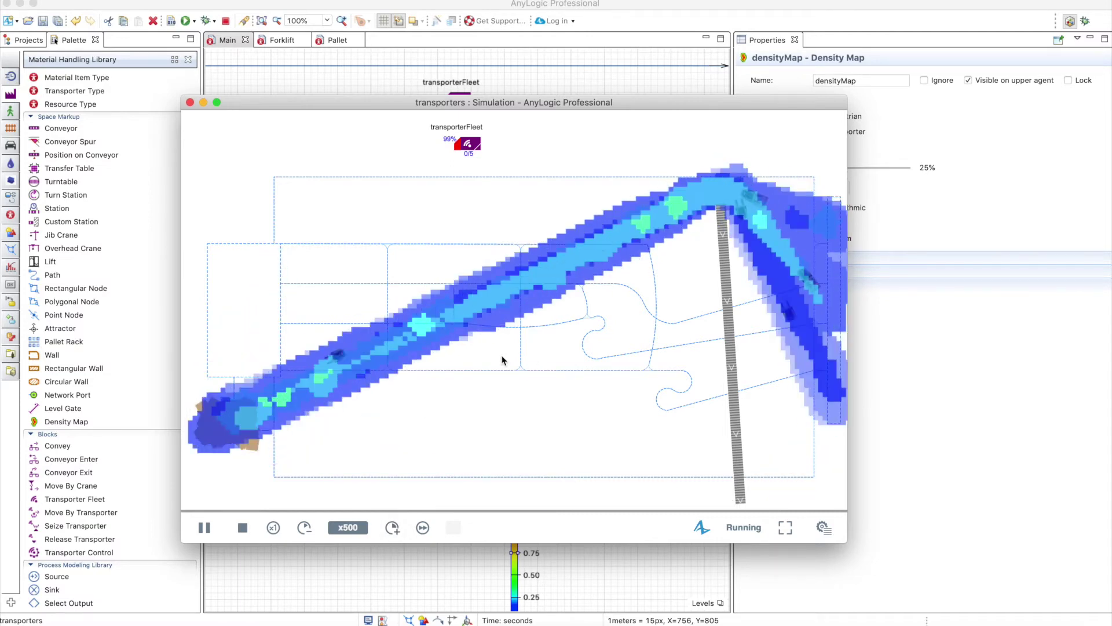
{"action": "left_click", "coordinate": [189, 102]}
{"action": "left_click", "coordinate": [55, 553]}
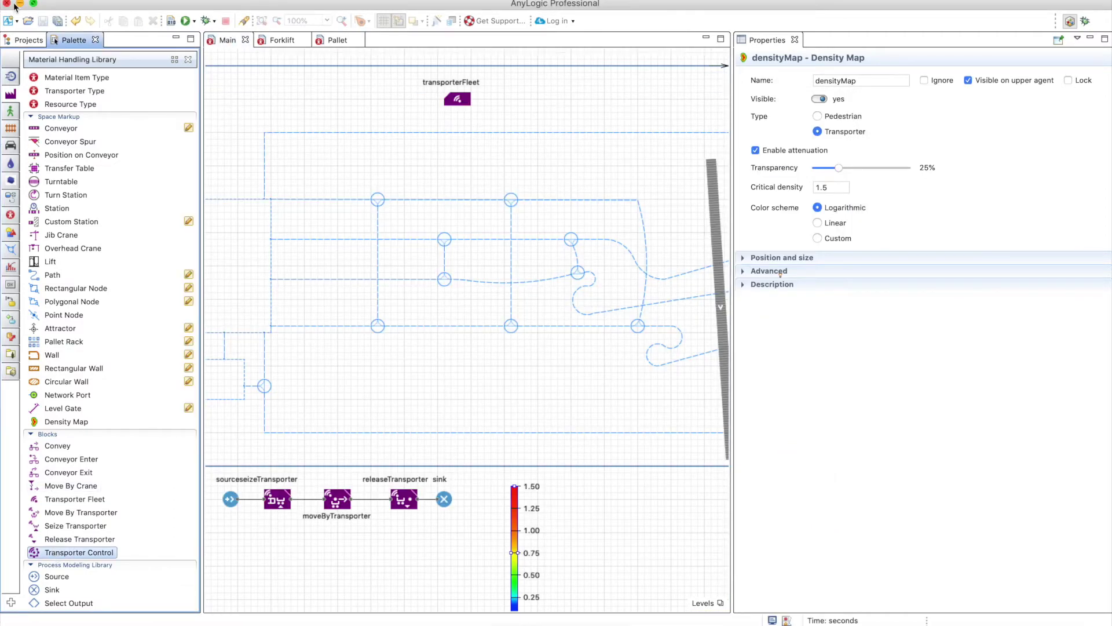
- From the Material Handling Library, place a transporterControl block below the forklift flowchart
{"action": "left_click", "coordinate": [11, 111]}
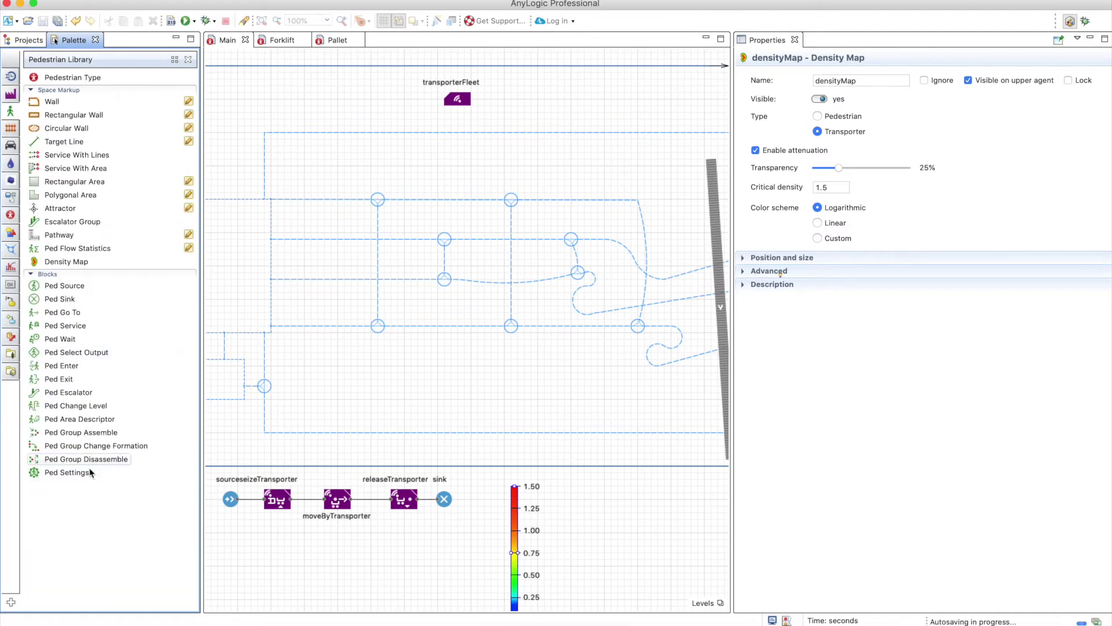
{"action": "left_click", "coordinate": [11, 75]}
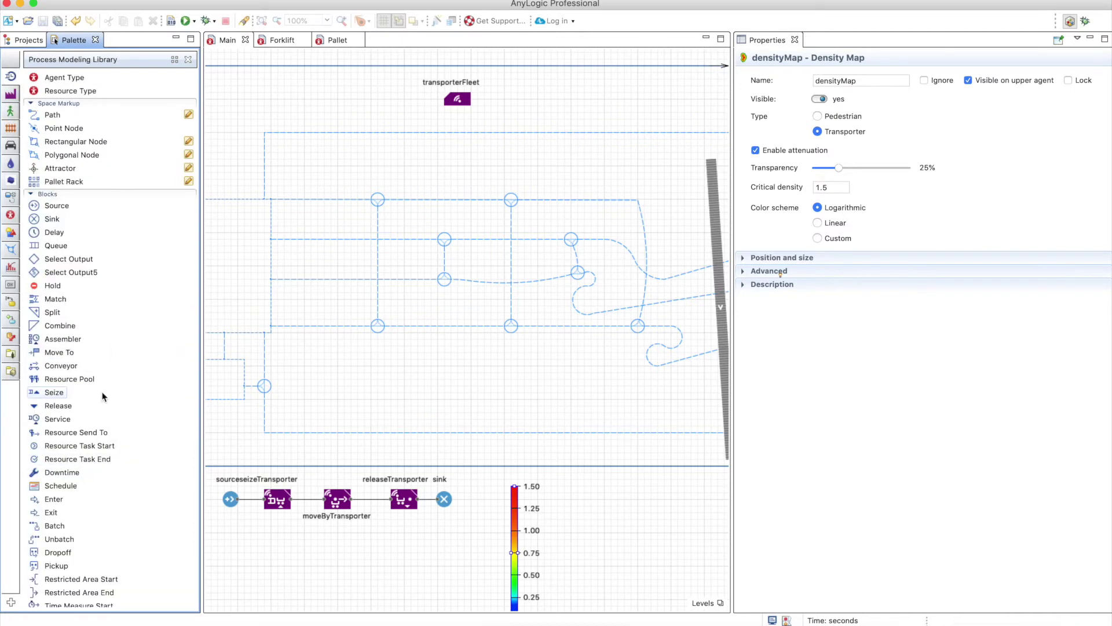
{"action": "scroll", "coordinate": [102, 396], "scroll_direction": "down", "scroll_amount": 5}
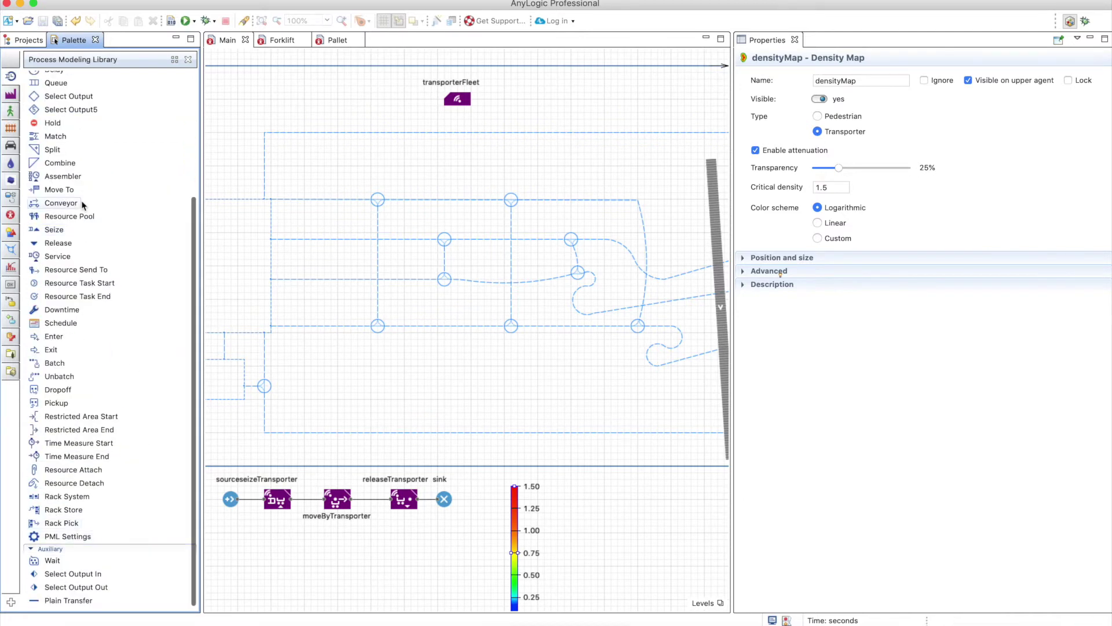
{"action": "left_click", "coordinate": [8, 97]}
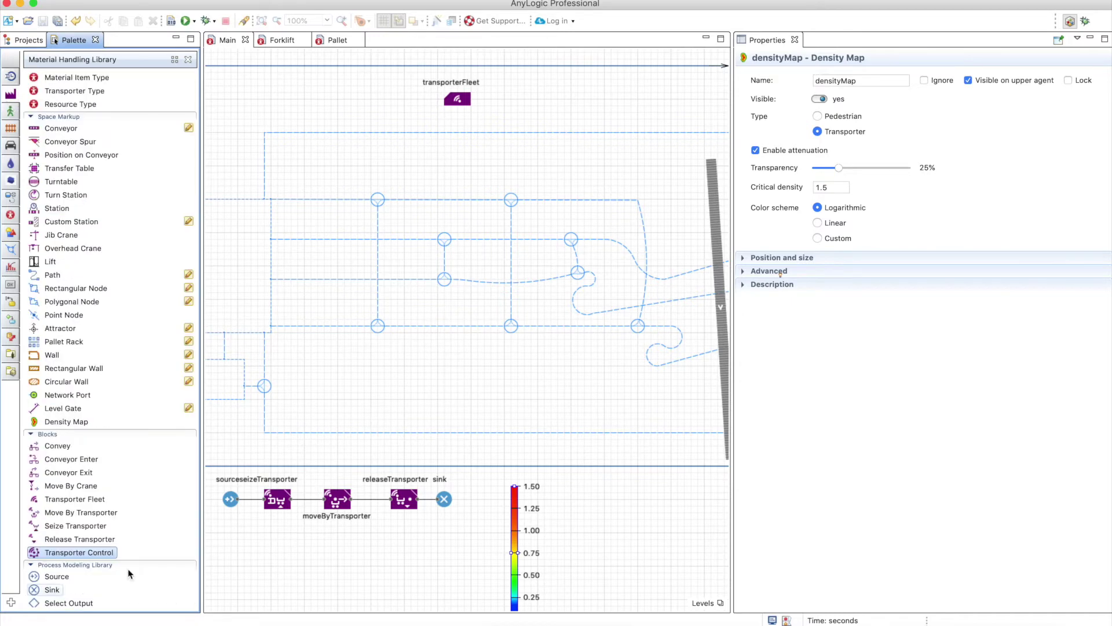
{"action": "left_click_drag", "start_coordinate": [69, 551], "coordinate": [349, 580]}
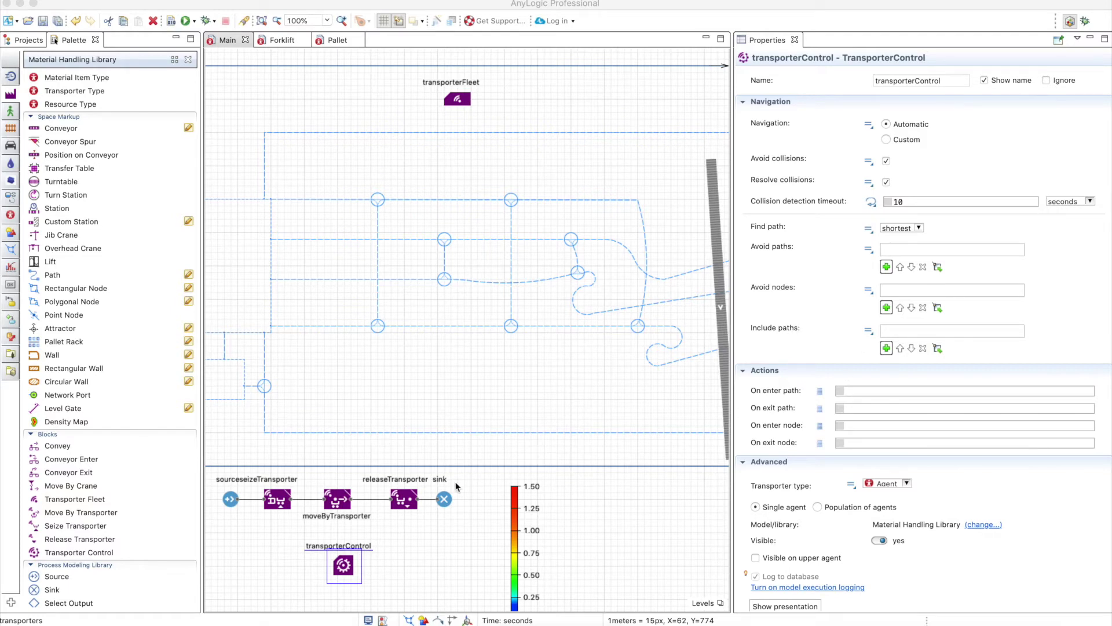
{"action": "left_click", "coordinate": [341, 556]}
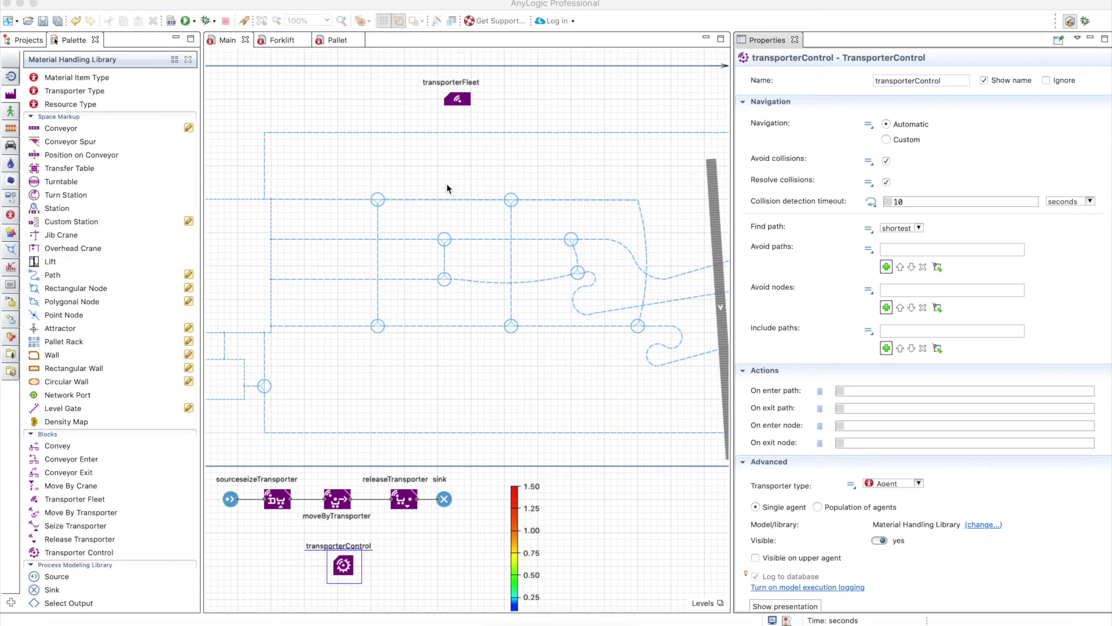
{"action": "left_click", "coordinate": [456, 102]}
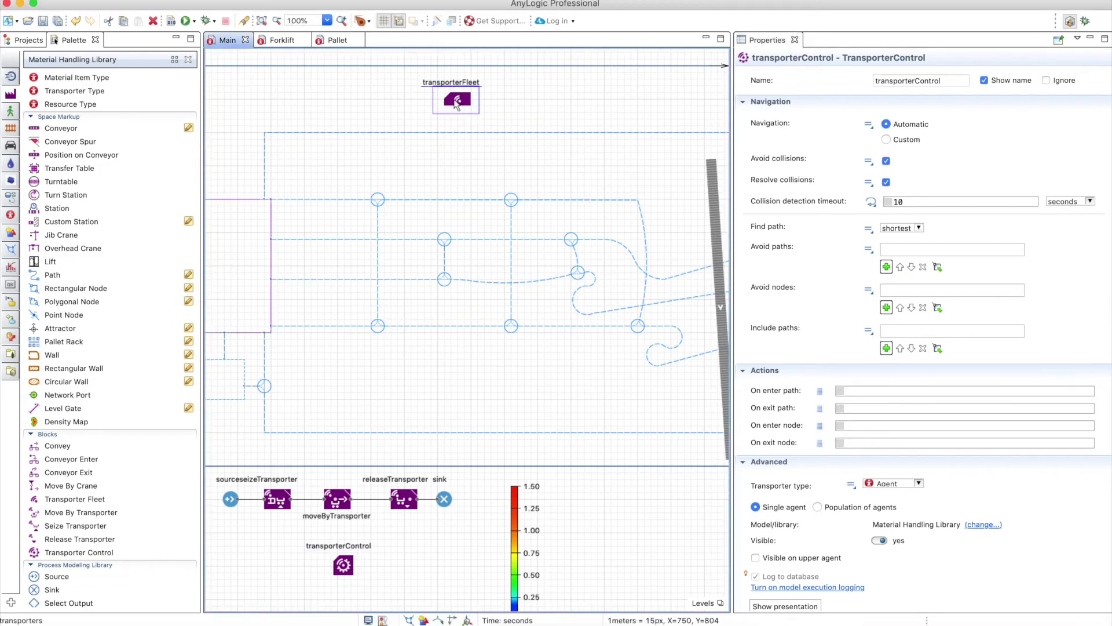
- Set transporterFleet's navigation to Path-guided and remove the density map
{"action": "left_click", "coordinate": [456, 102]}
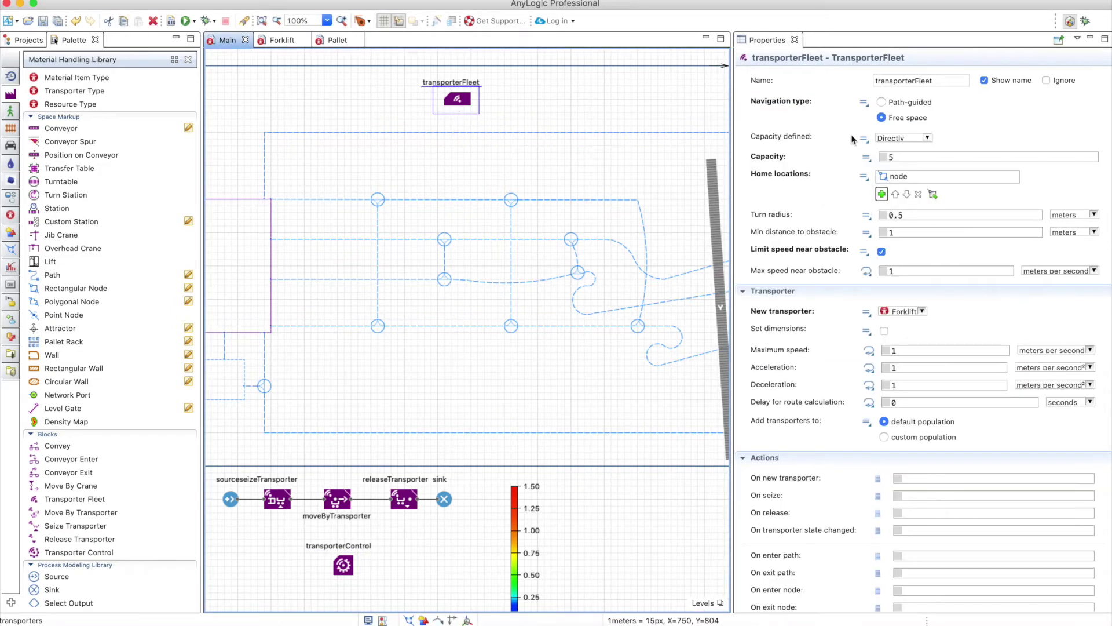
{"action": "left_click", "coordinate": [882, 102]}
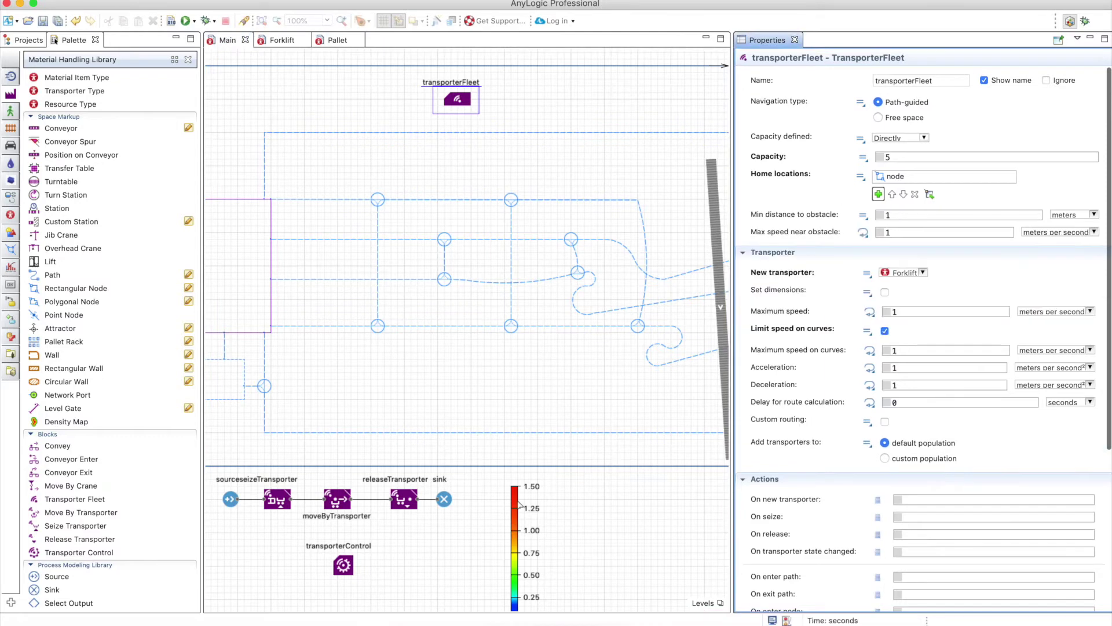
{"action": "left_click", "coordinate": [511, 508]}
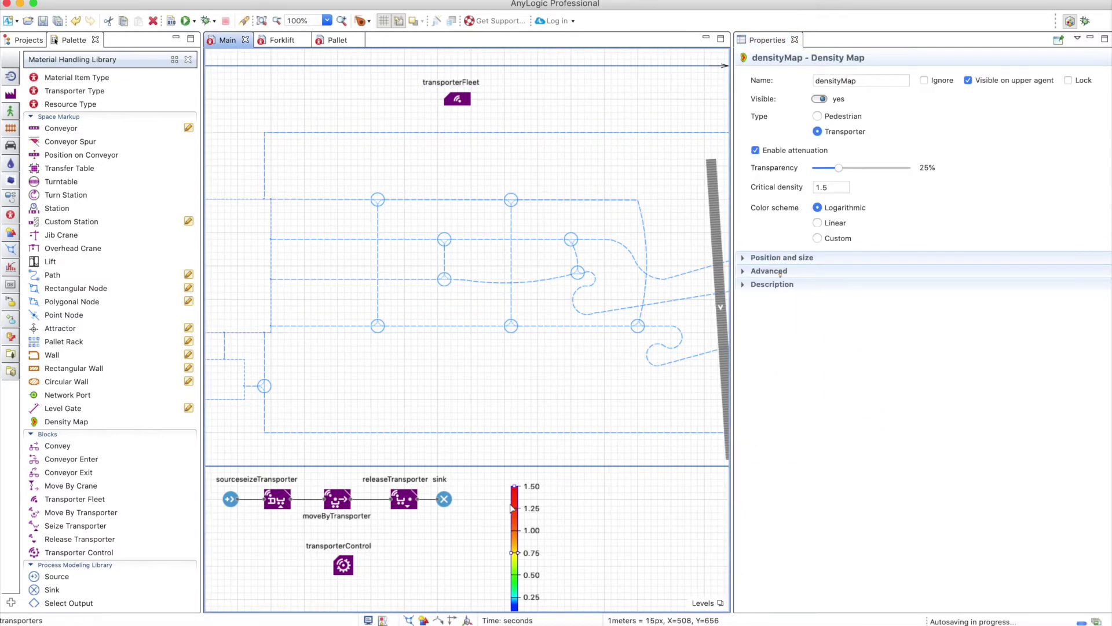
{"action": "right_click", "coordinate": [511, 508]}
{"action": "key", "text": "Escape"}
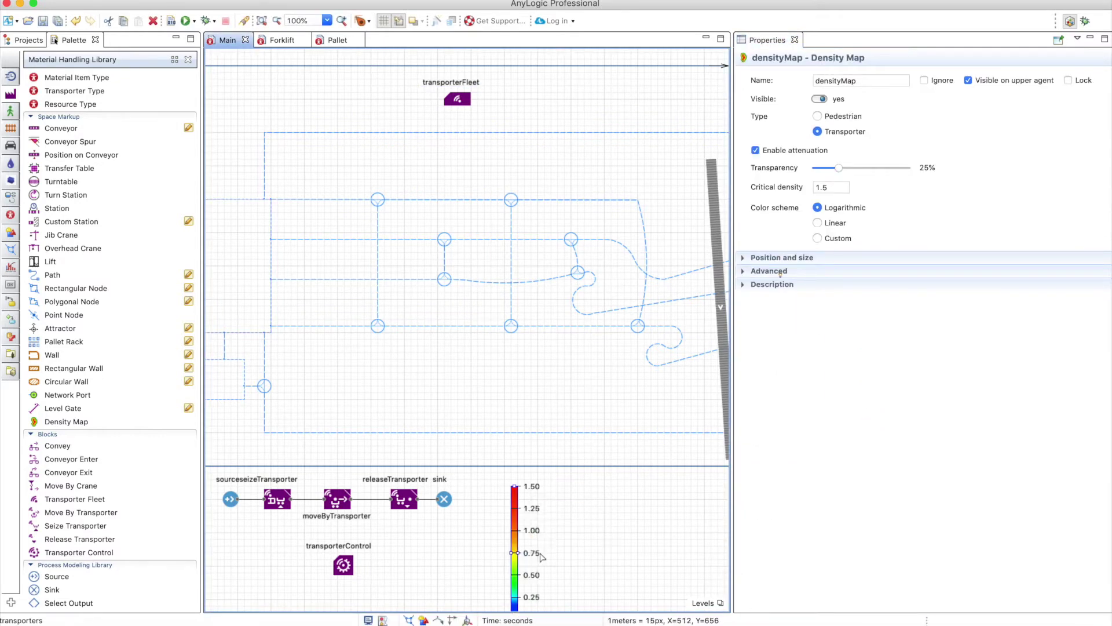
- Delete the conveyor and give transporterControl Custom navigation
{"action": "left_click", "coordinate": [716, 209]}
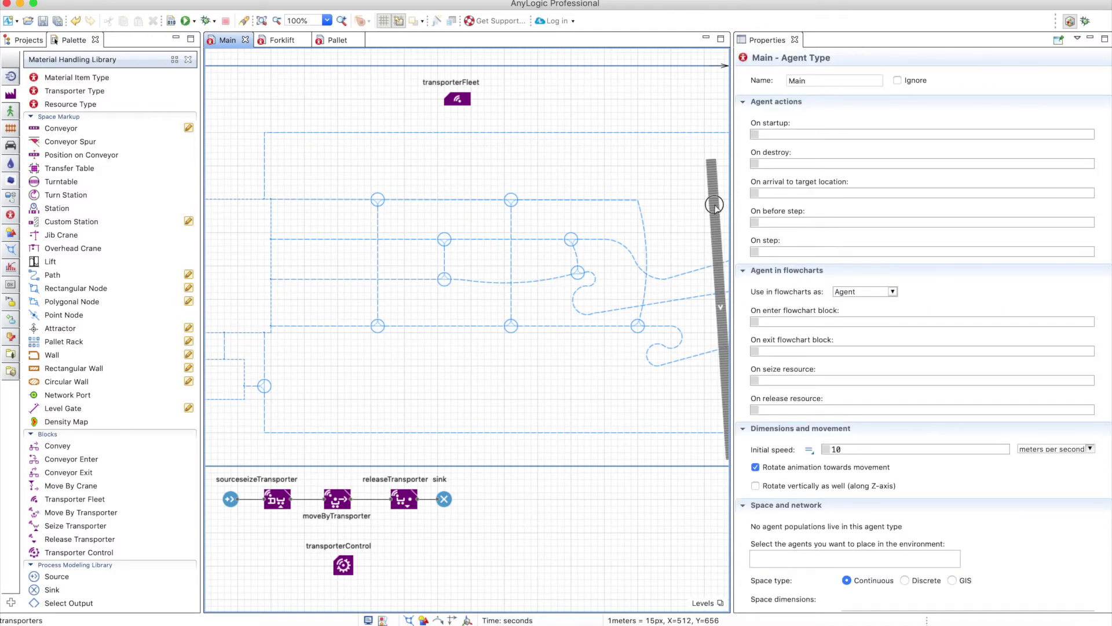
{"action": "left_click", "coordinate": [717, 209]}
{"action": "right_click", "coordinate": [717, 204]}
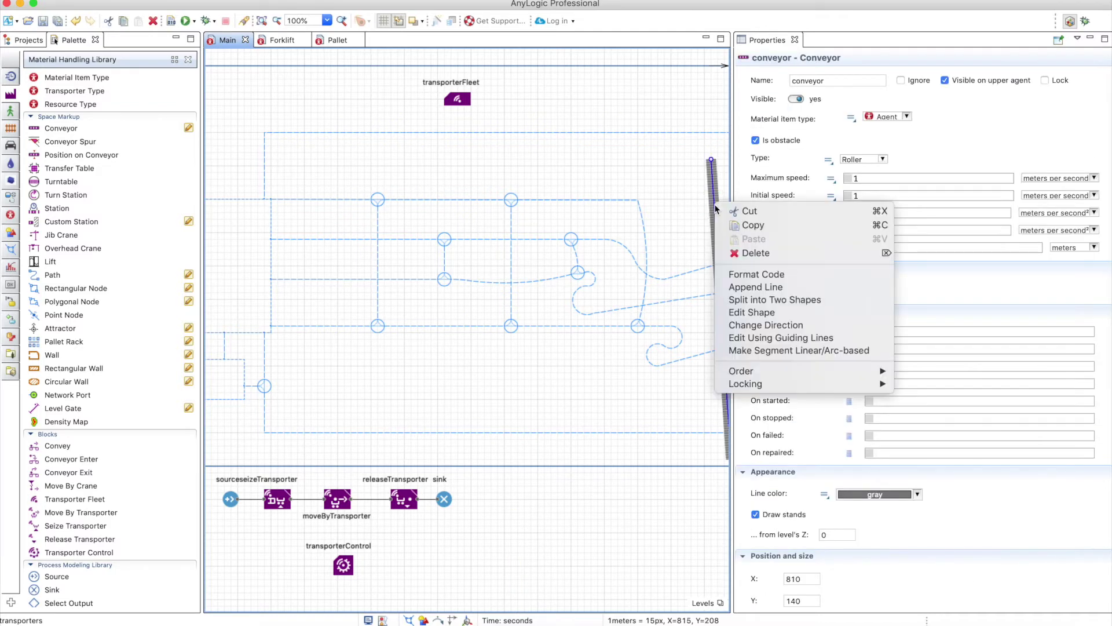
{"action": "key", "text": "Escape"}
{"action": "key", "text": "Delete"}
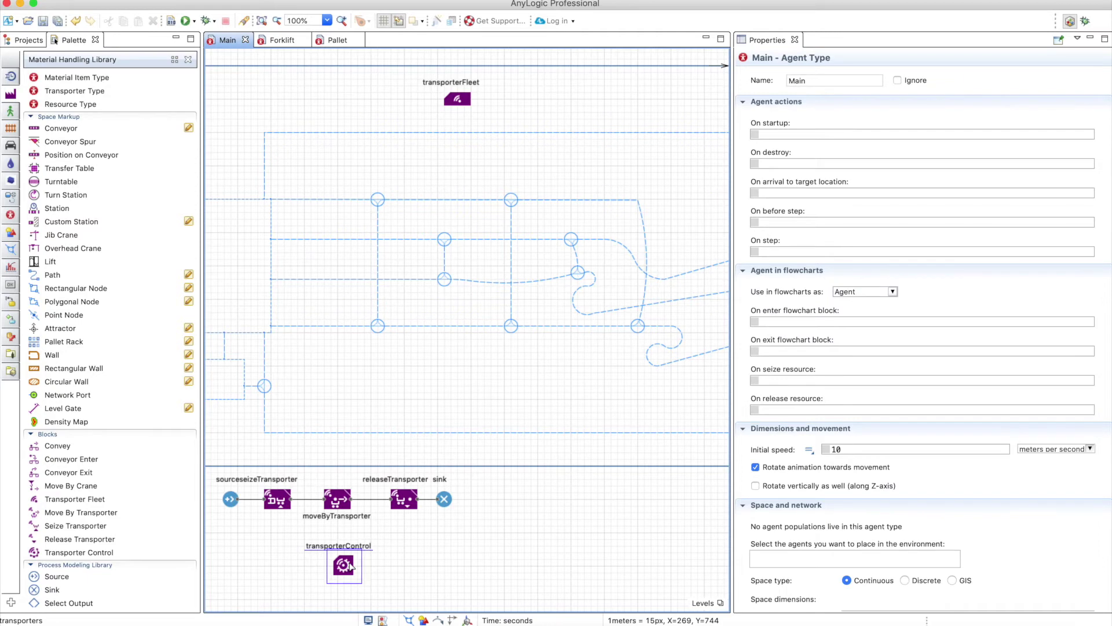
{"action": "left_click", "coordinate": [350, 566]}
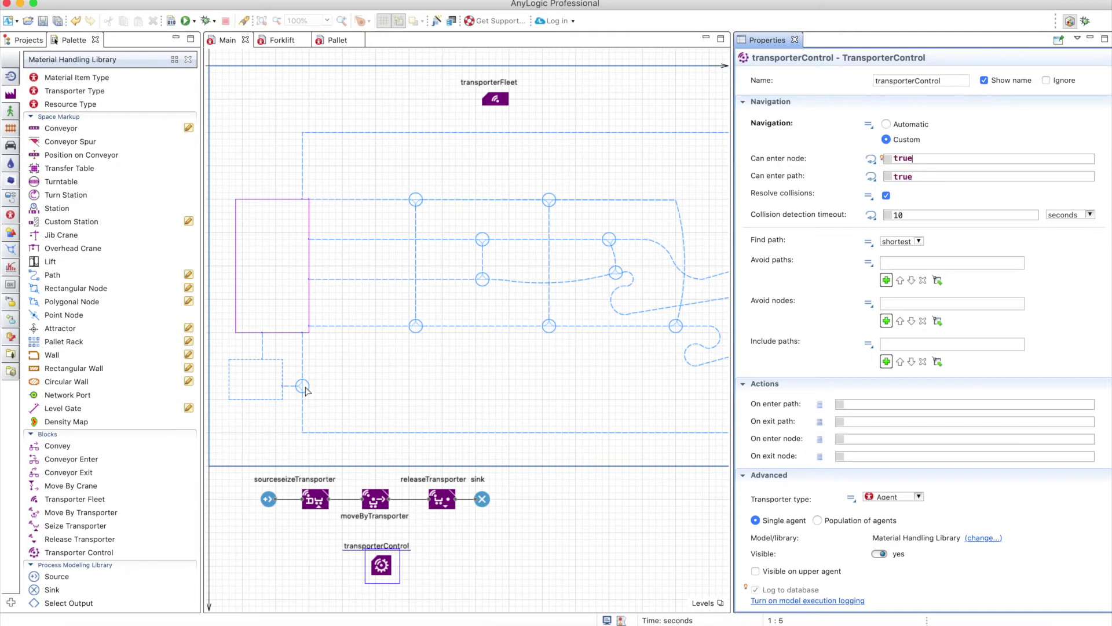
- Confirm the lower-left node is node16 and set Can enter node to !node.equals(node16)
{"action": "left_click", "coordinate": [302, 386]}
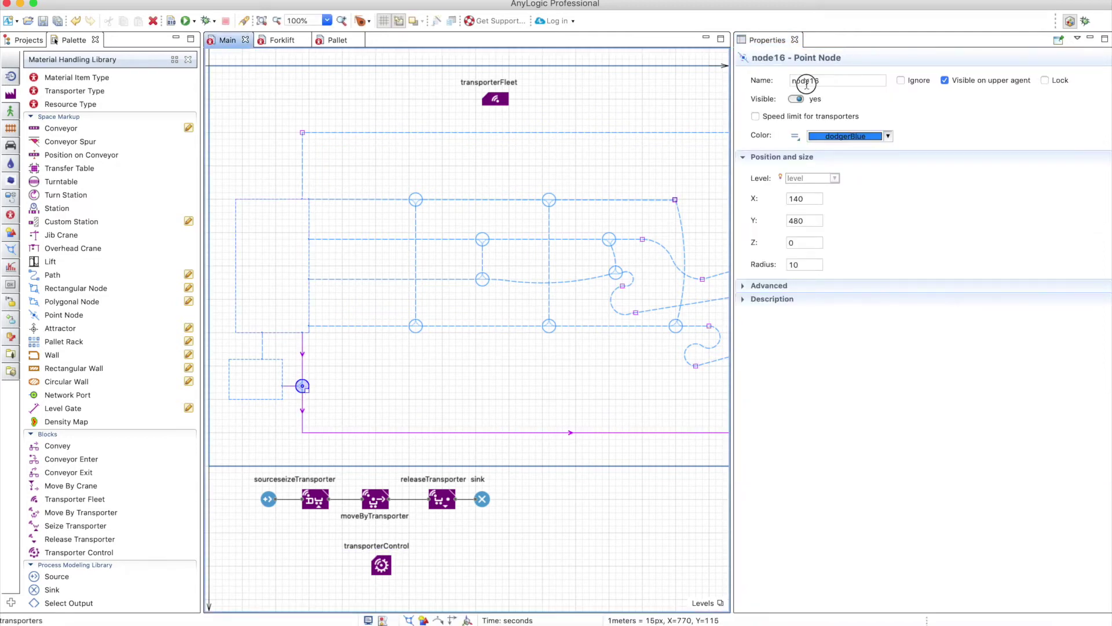
{"action": "left_click", "coordinate": [806, 81]}
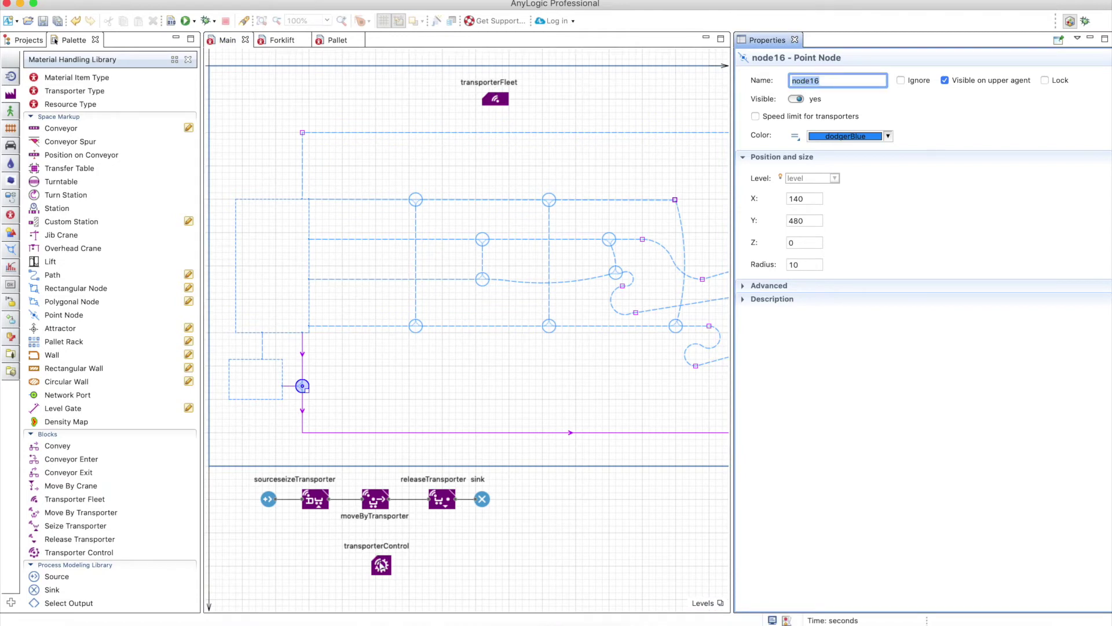
{"action": "left_click", "coordinate": [381, 563]}
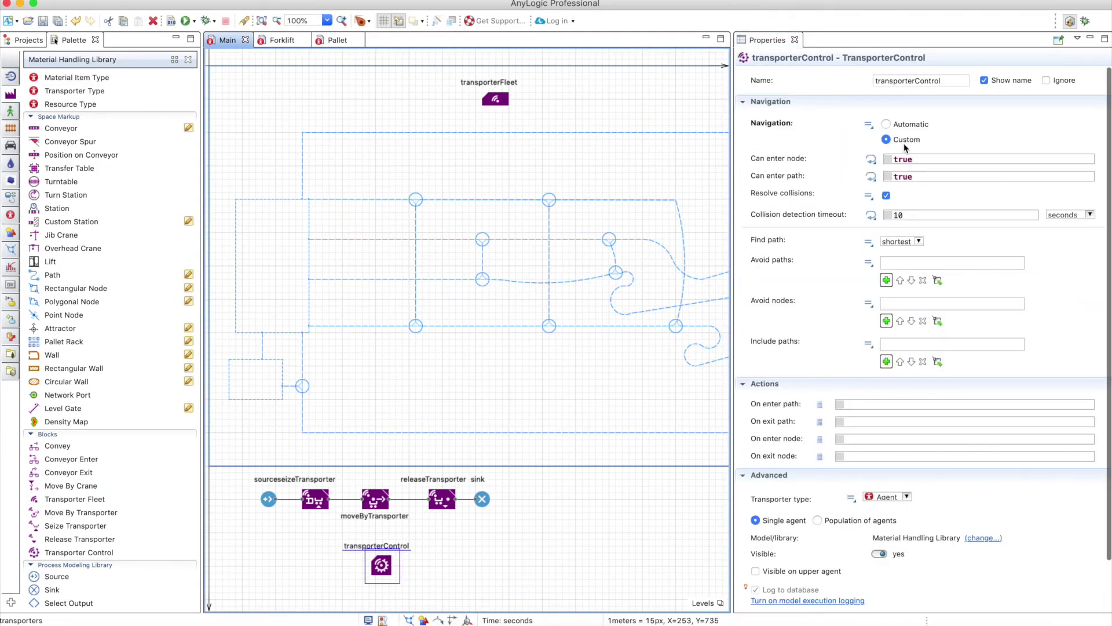
{"action": "double_click", "coordinate": [904, 159]}
{"action": "type", "text": "!"}
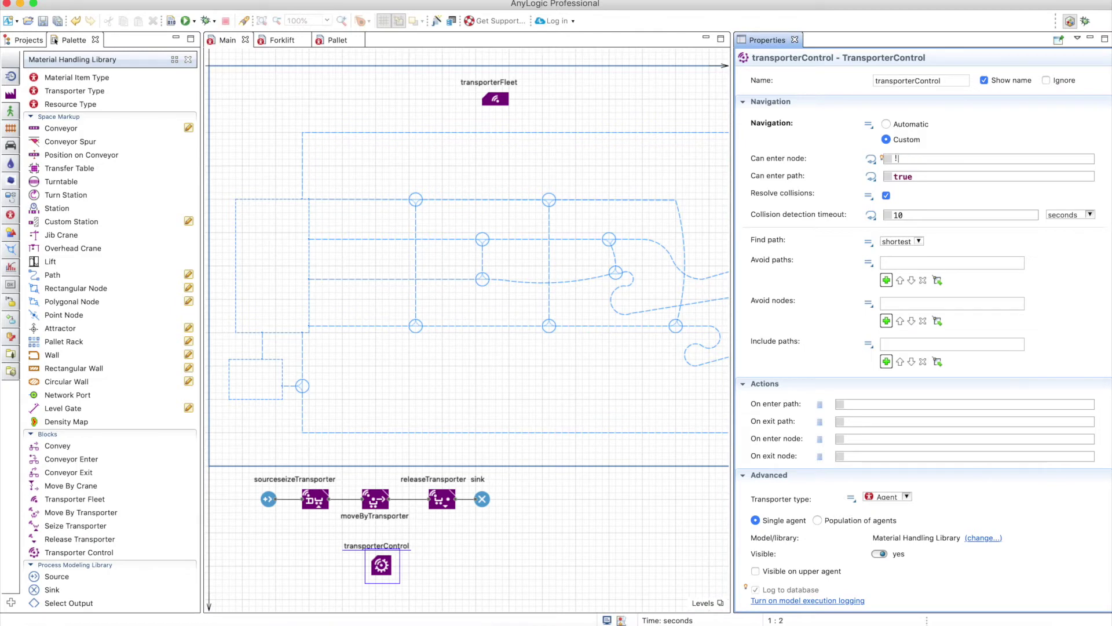
{"action": "type", "text": "node.equals(node16)"}
{"action": "left_click", "coordinate": [193, 23]}
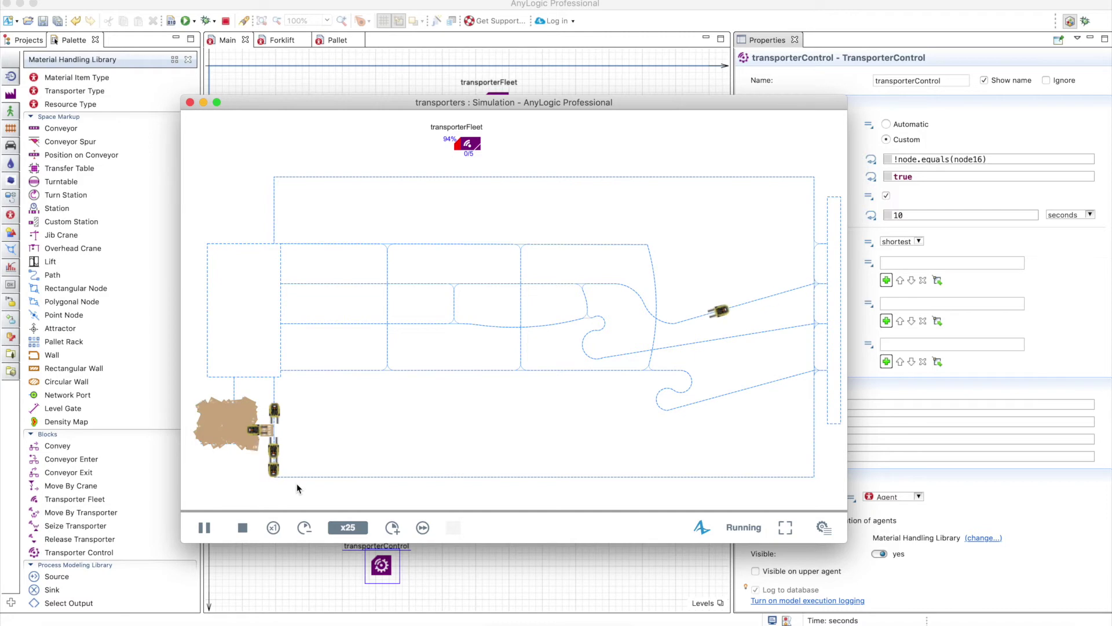
{"action": "left_click", "coordinate": [190, 102]}
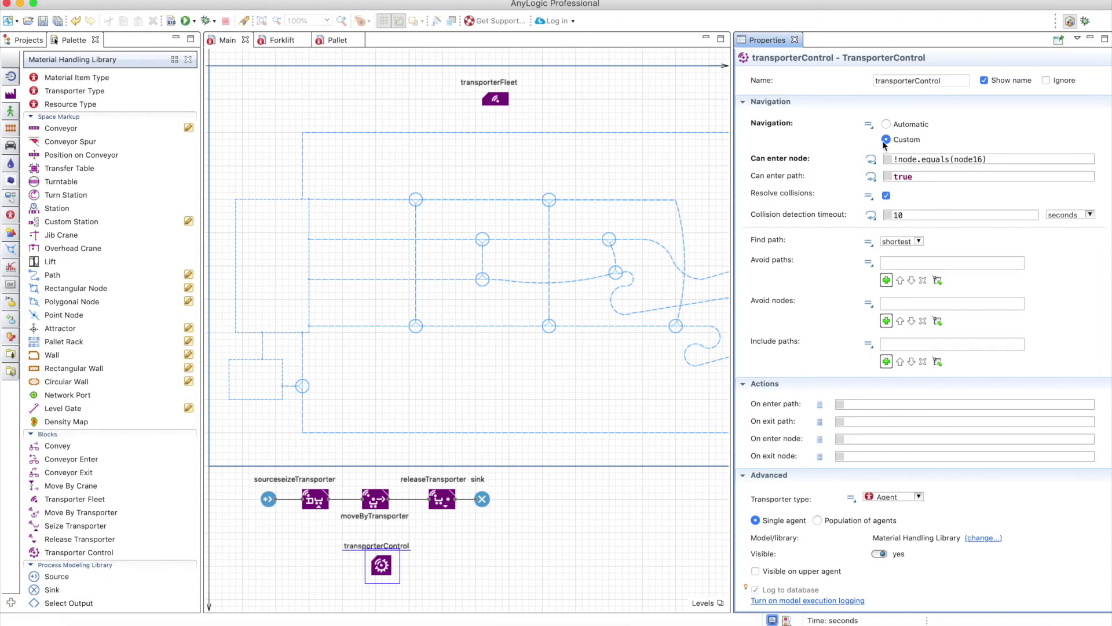
- Restore Can enter node to true and set Can enter path to !path.equals(path26)
{"action": "triple_click", "coordinate": [939, 160]}
{"action": "type", "text": "true"}
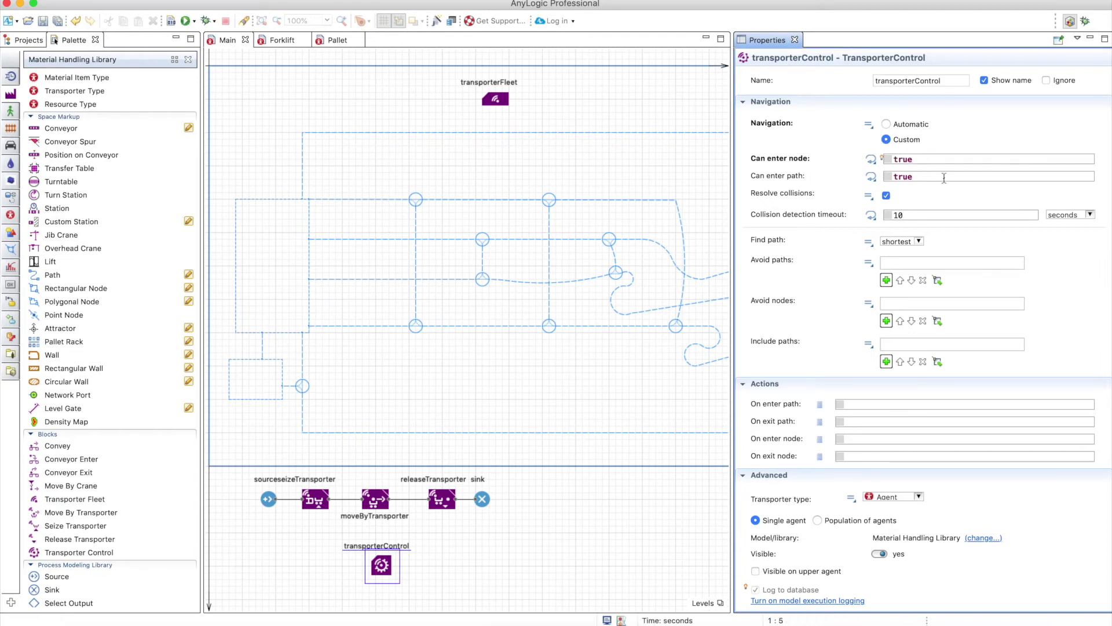
{"action": "left_click", "coordinate": [929, 174]}
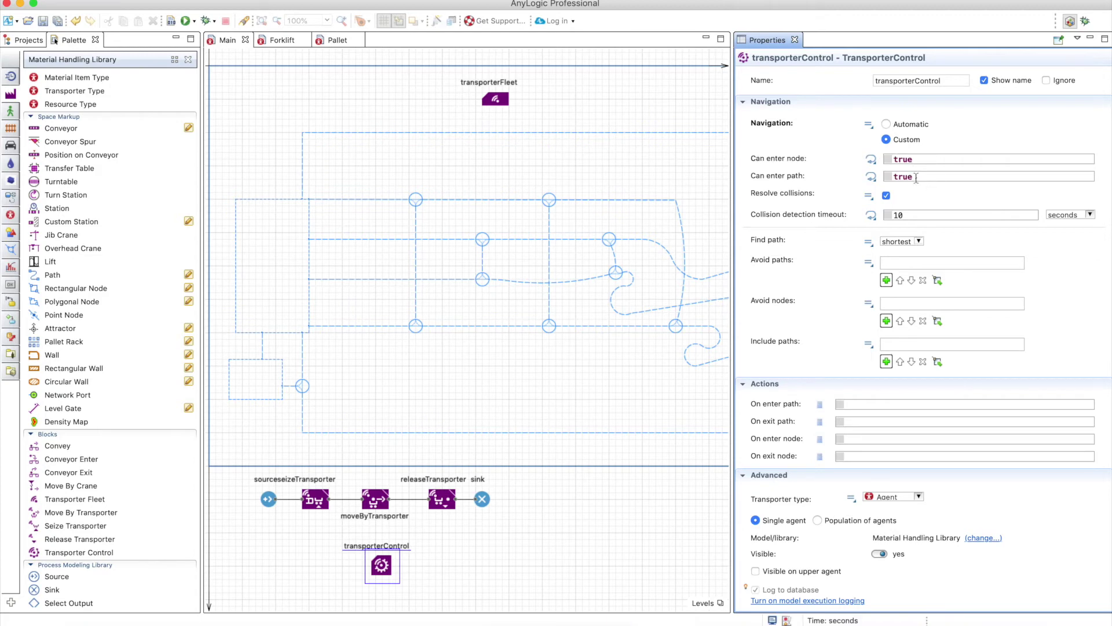
{"action": "left_click", "coordinate": [349, 432]}
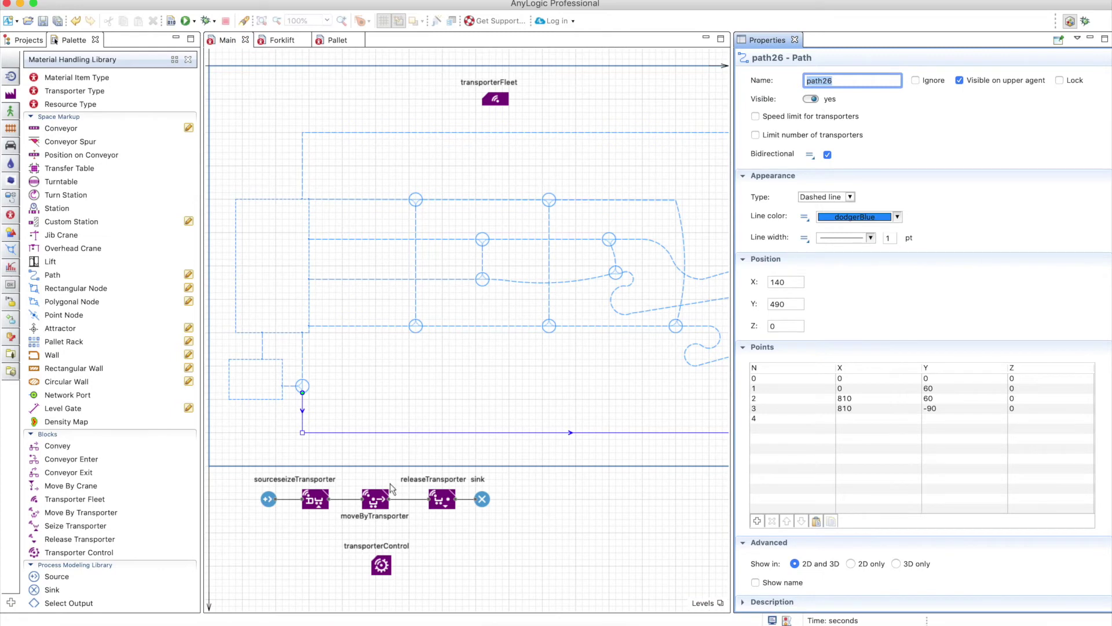
{"action": "left_click", "coordinate": [381, 564]}
{"action": "left_click", "coordinate": [907, 179]}
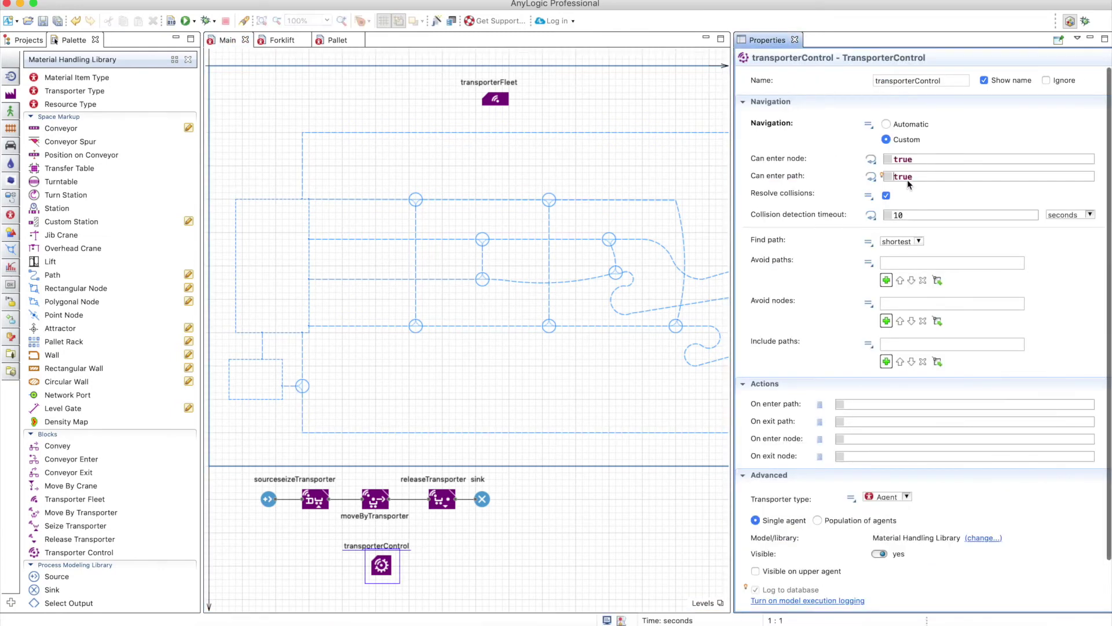
{"action": "double_click", "coordinate": [903, 176]}
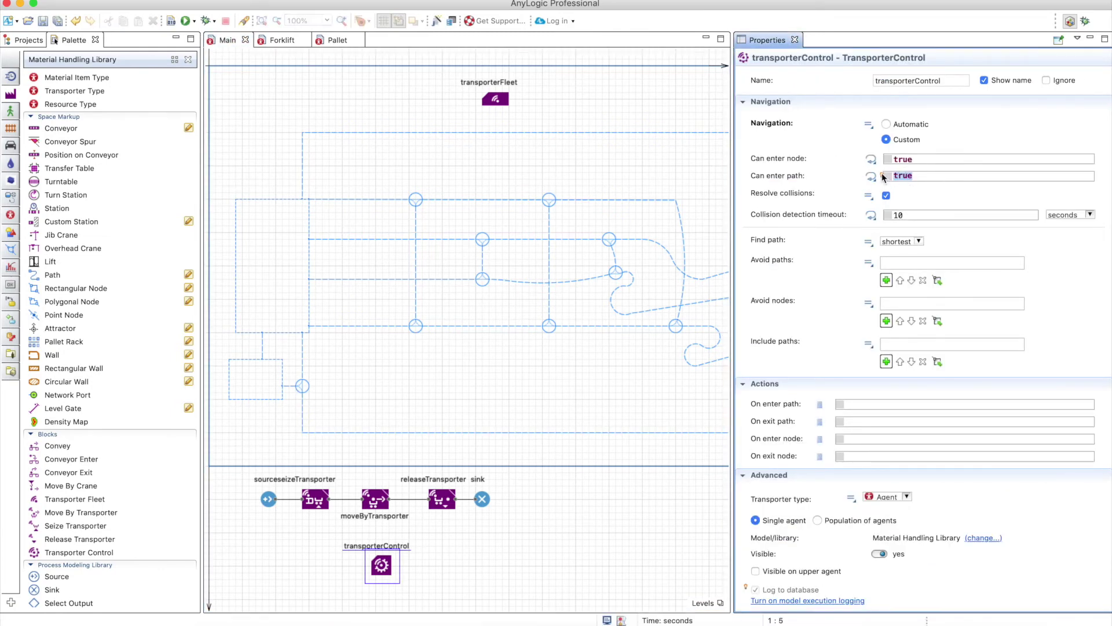
{"action": "type", "text": "!path.equals(path26)"}
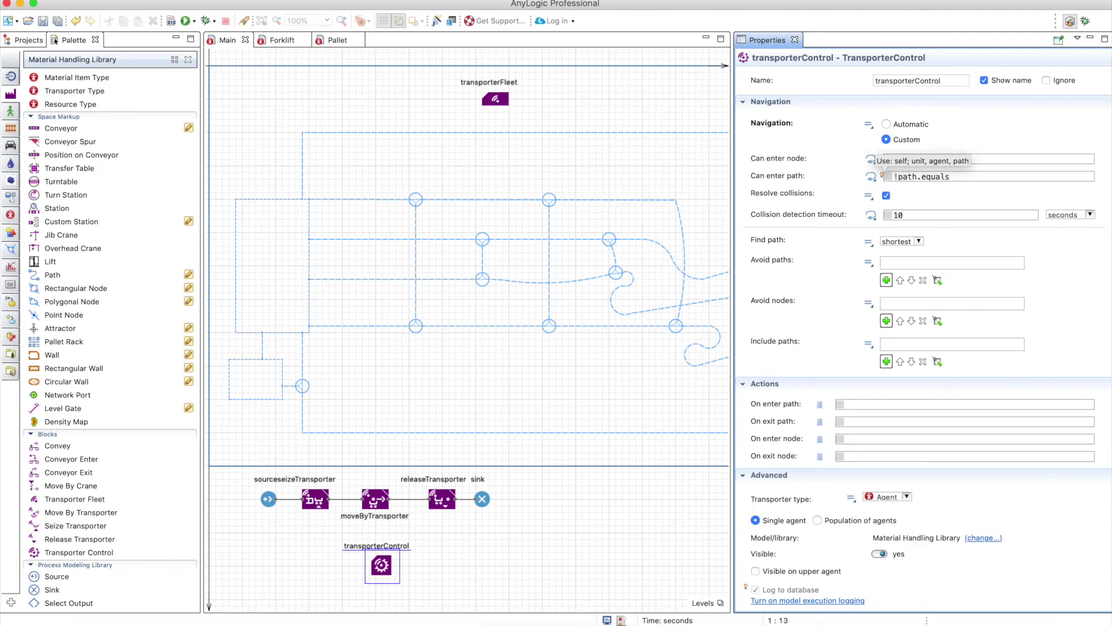
- Test-run the model with path26 blocked, then close it
{"action": "left_click", "coordinate": [187, 22]}
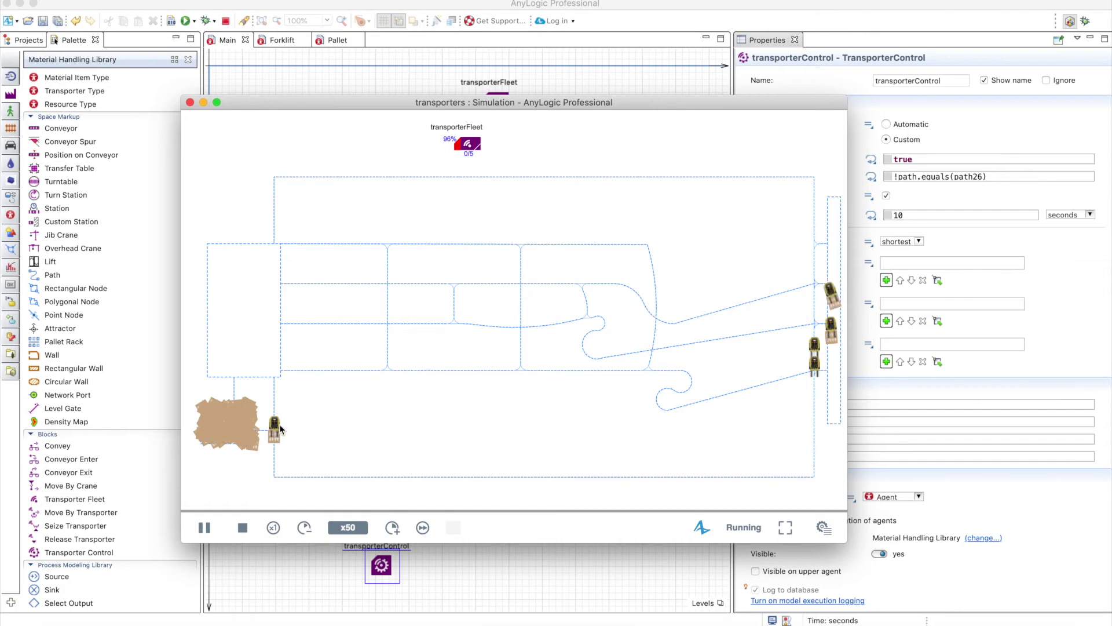
{"action": "left_click", "coordinate": [190, 102]}
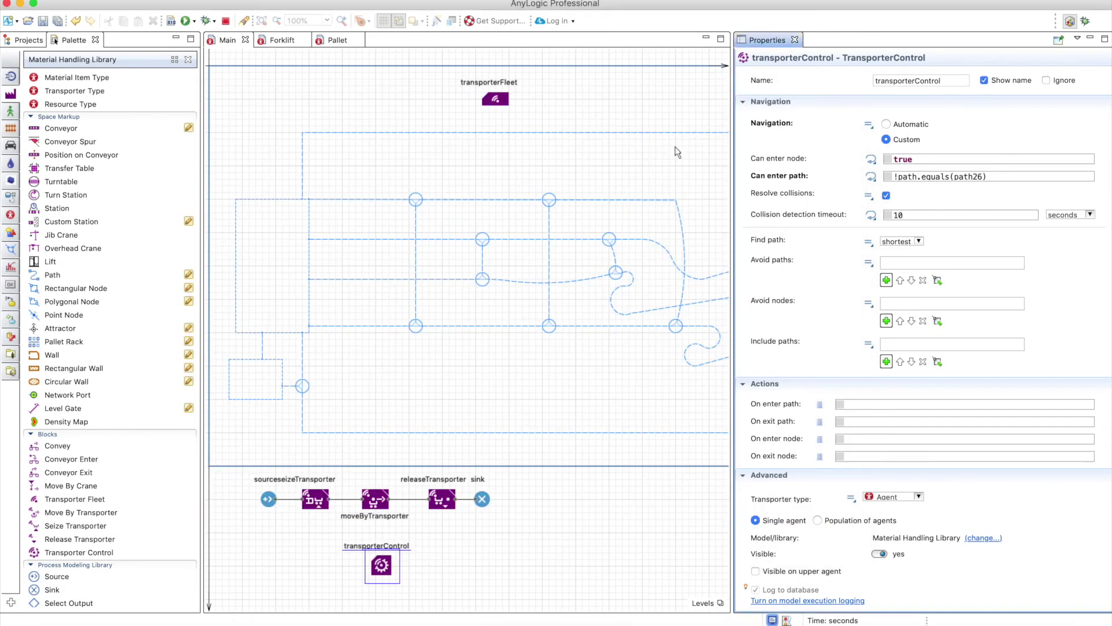
{"action": "left_click", "coordinate": [927, 175]}
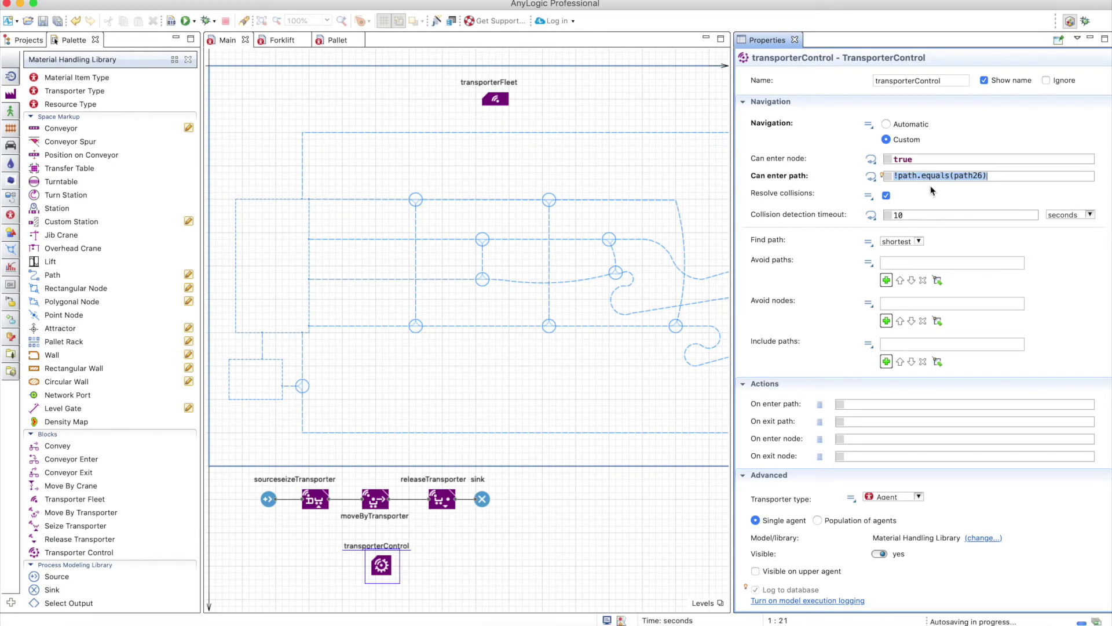
- Reset Can enter path to true and add path26 to the Avoid paths list
{"action": "type", "text": "true"}
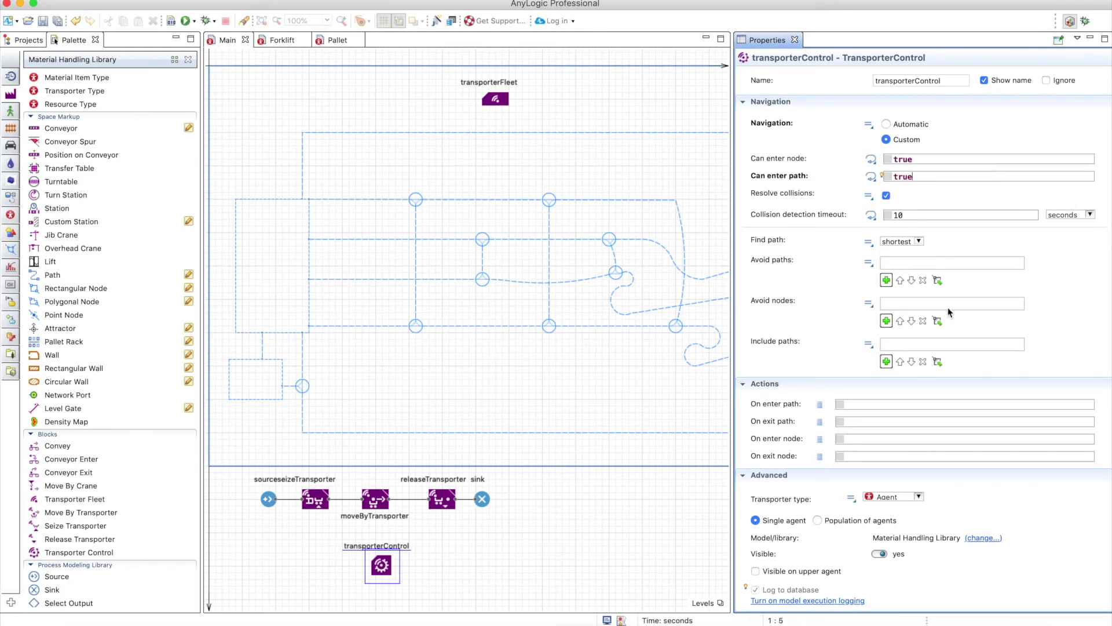
{"action": "left_click", "coordinate": [825, 282]}
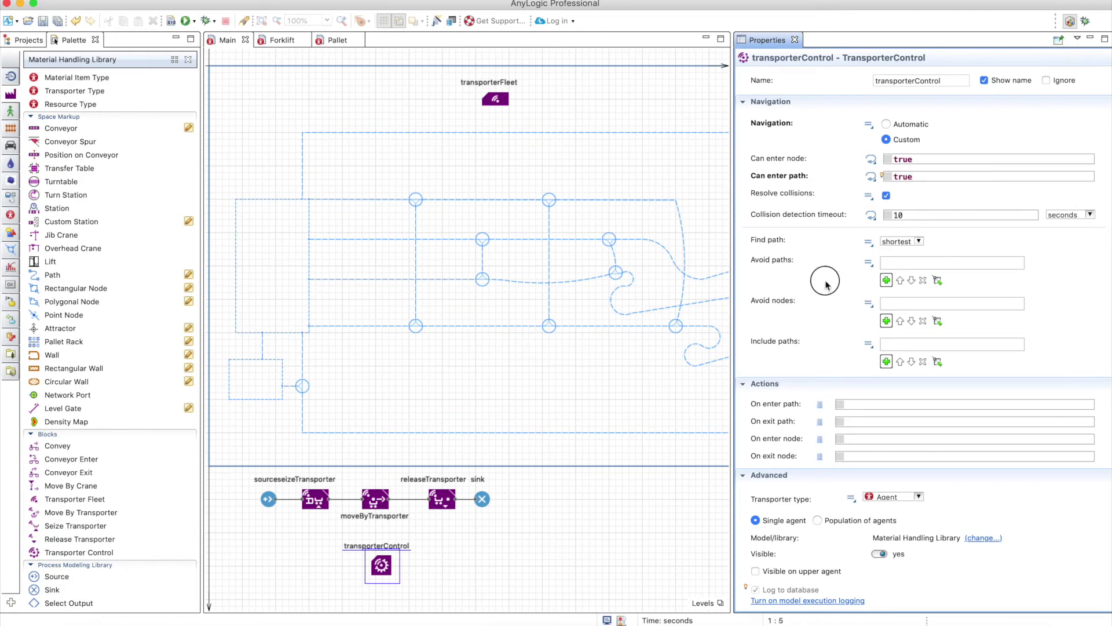
{"action": "left_click", "coordinate": [885, 281]}
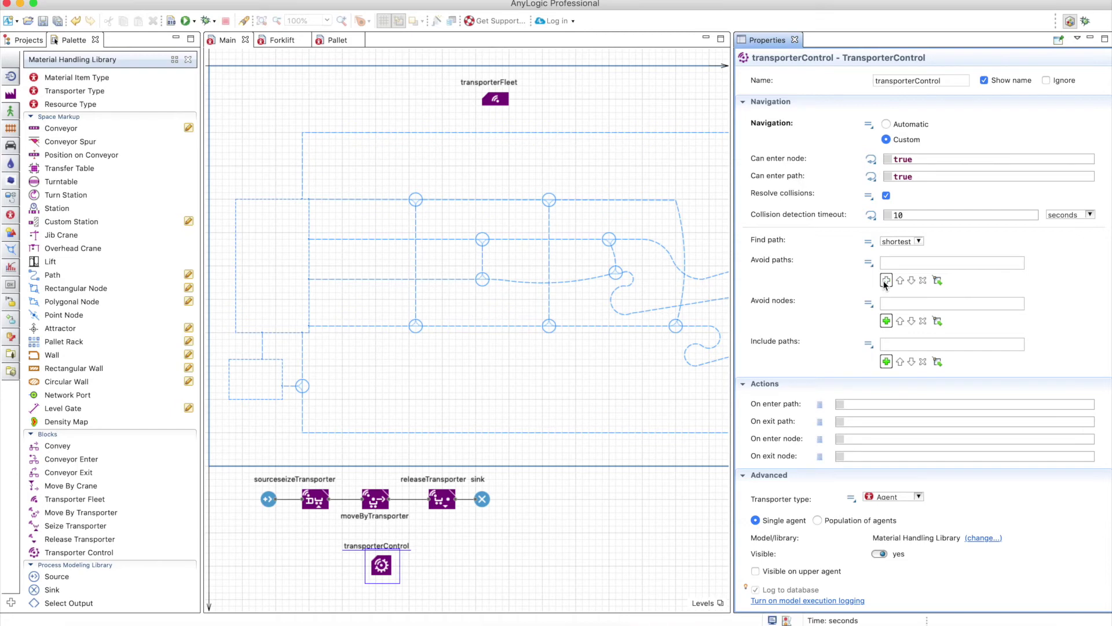
{"action": "left_click", "coordinate": [938, 280]}
{"action": "left_click", "coordinate": [421, 433]}
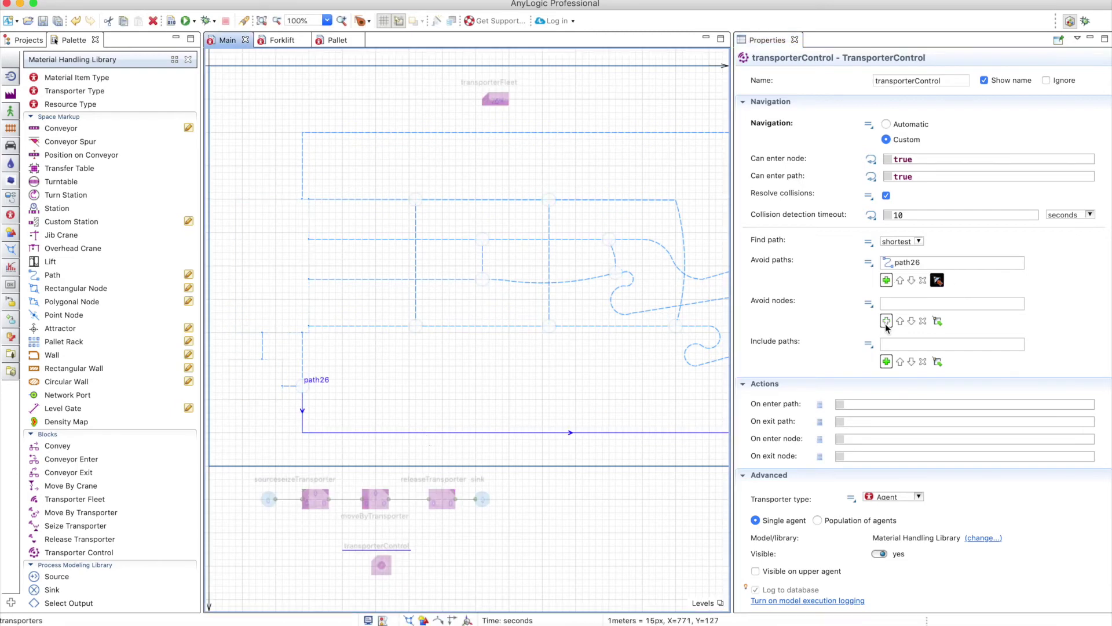
- Add node16 to the Avoid nodes list and switch navigation back to Automatic
{"action": "left_click", "coordinate": [937, 320]}
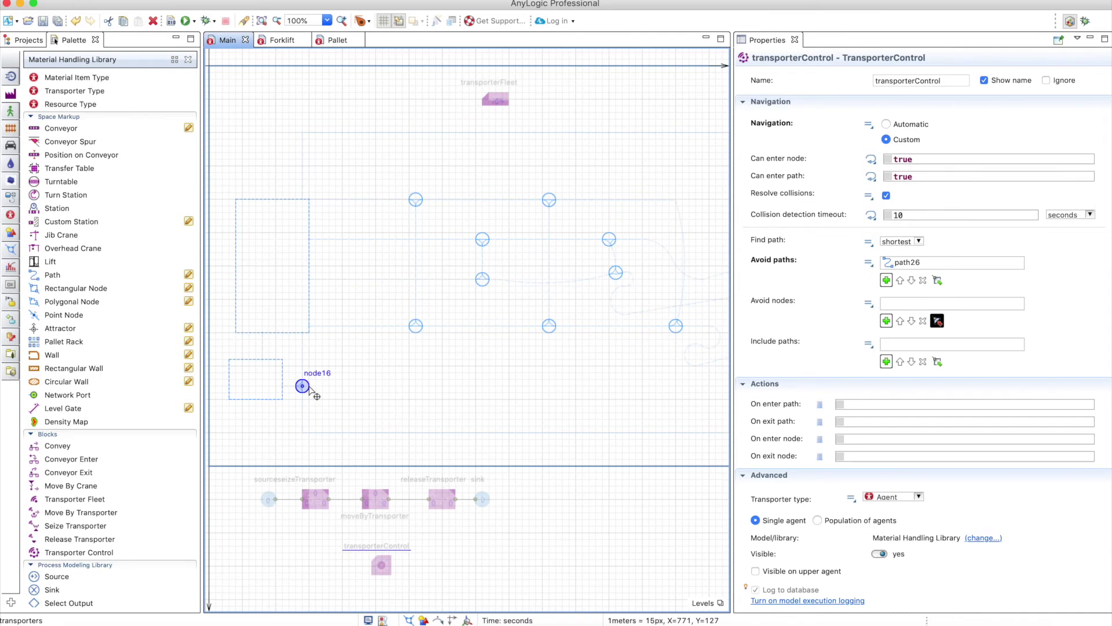
{"action": "left_click", "coordinate": [302, 386]}
{"action": "left_click", "coordinate": [897, 149]}
{"action": "left_click", "coordinate": [886, 124]}
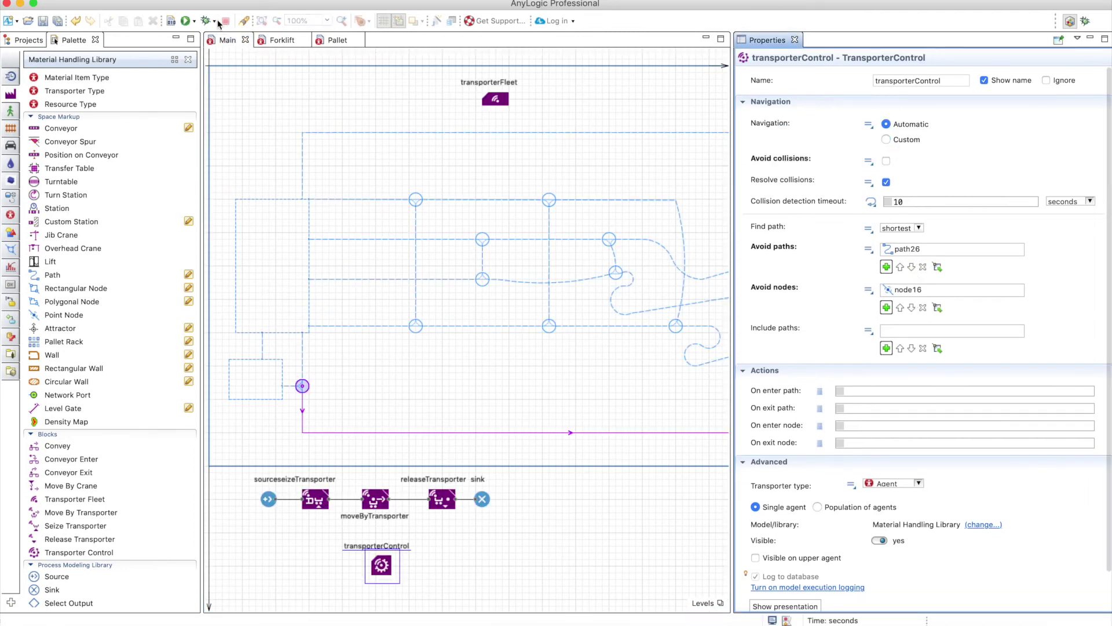
- Test-run the model with path26 and node16 avoided, speeding up to x100, then return to the editor
{"action": "left_click", "coordinate": [188, 21]}
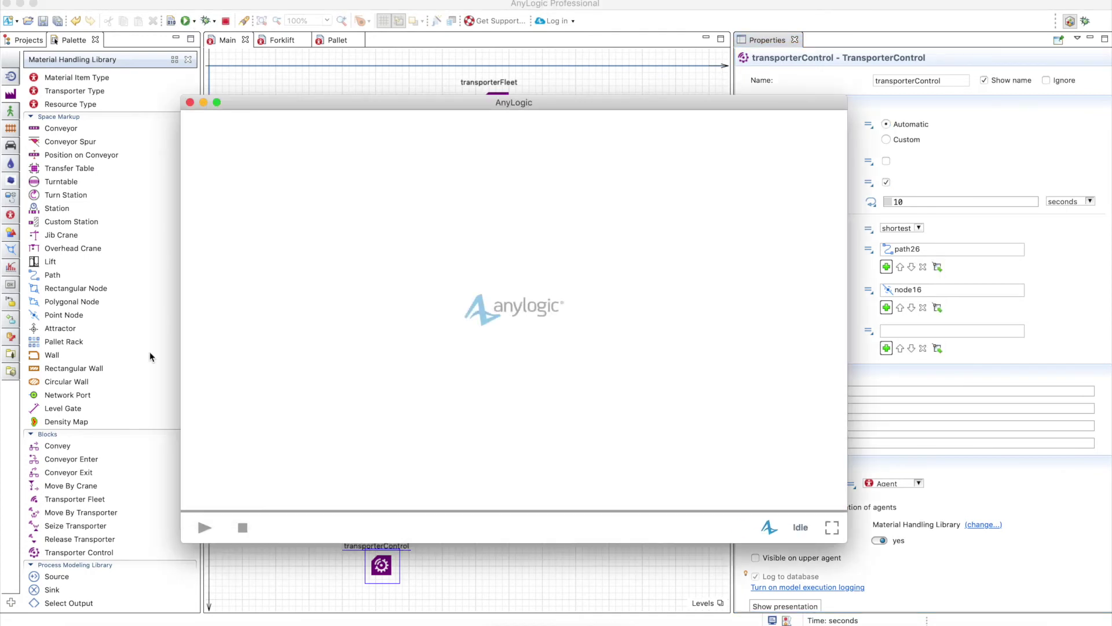
{"action": "left_click", "coordinate": [203, 527]}
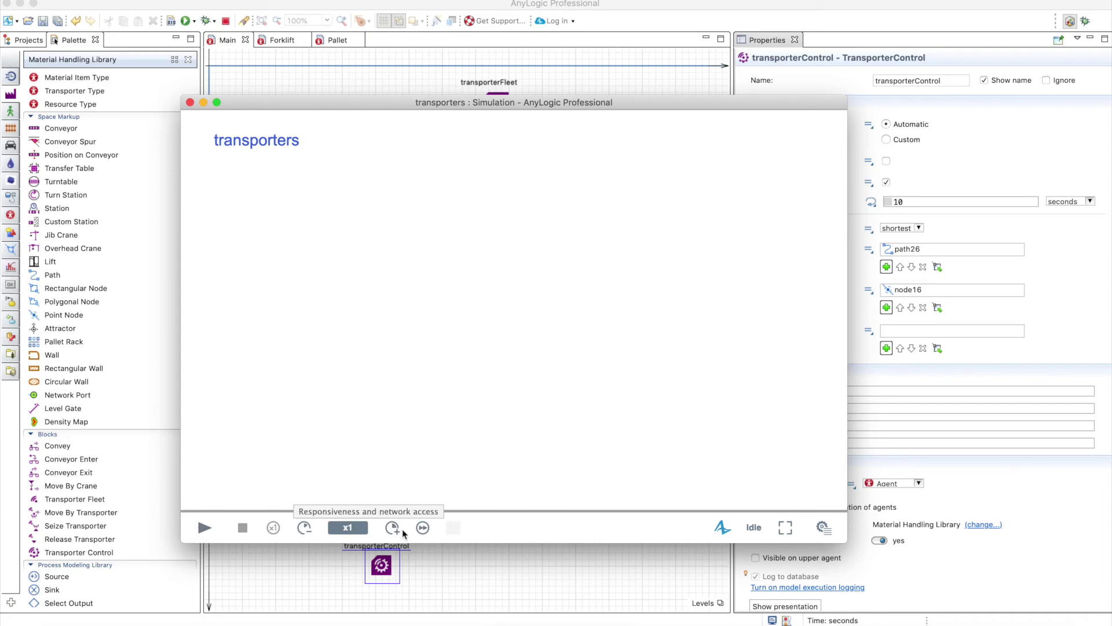
{"action": "left_click", "coordinate": [394, 531]}
{"action": "left_click", "coordinate": [394, 531]}
{"action": "left_click", "coordinate": [394, 531]}
{"action": "left_click", "coordinate": [394, 531]}
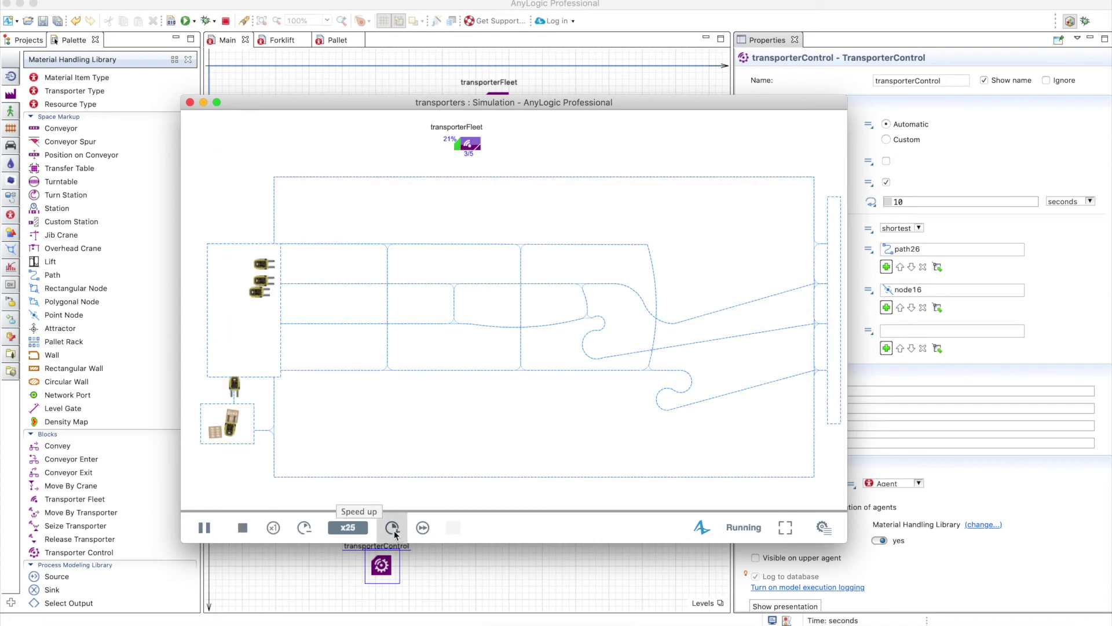
{"action": "left_click", "coordinate": [394, 531]}
{"action": "left_click", "coordinate": [394, 531]}
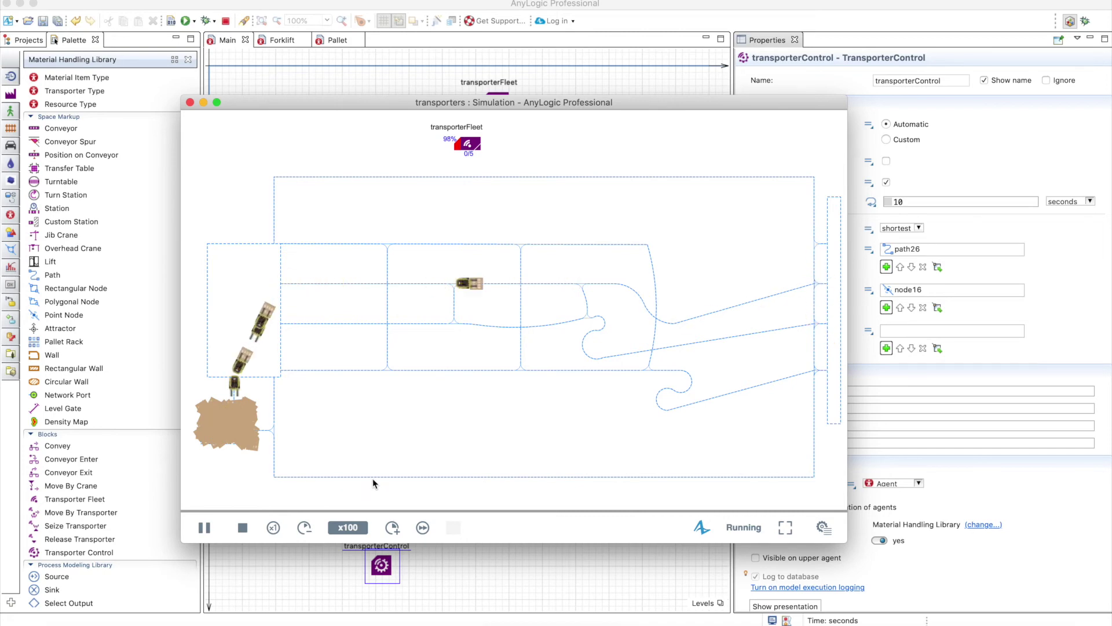
{"action": "left_click", "coordinate": [992, 266]}
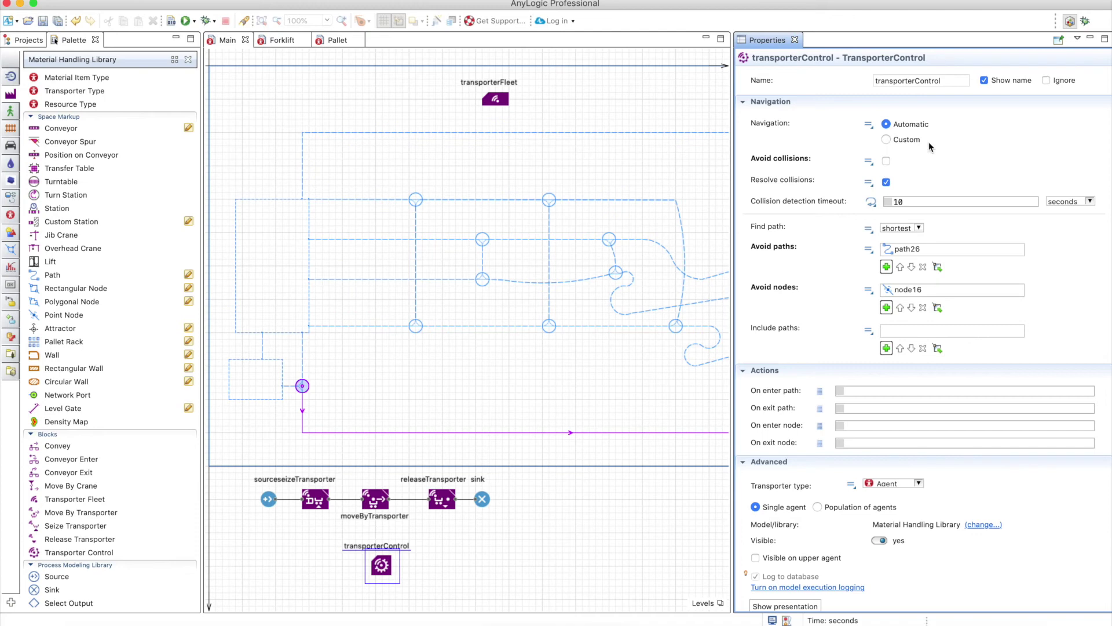
- Switch transporterControl from resolving to avoiding collisions and test-run the model at x10
{"action": "left_click", "coordinate": [886, 161]}
{"action": "left_click", "coordinate": [886, 182]}
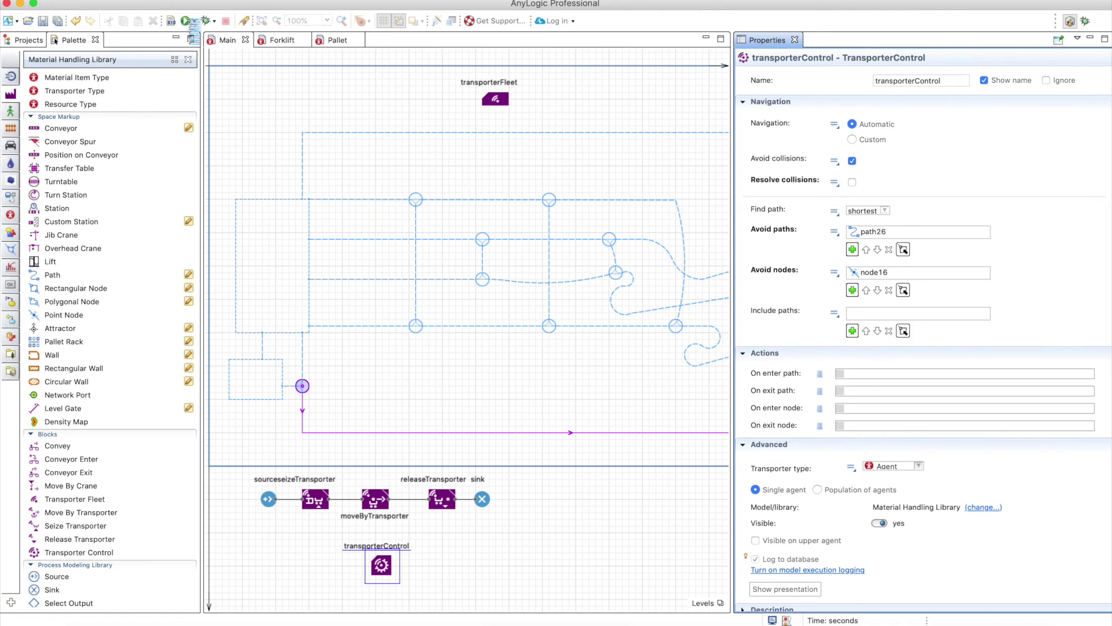
{"action": "left_click", "coordinate": [189, 22]}
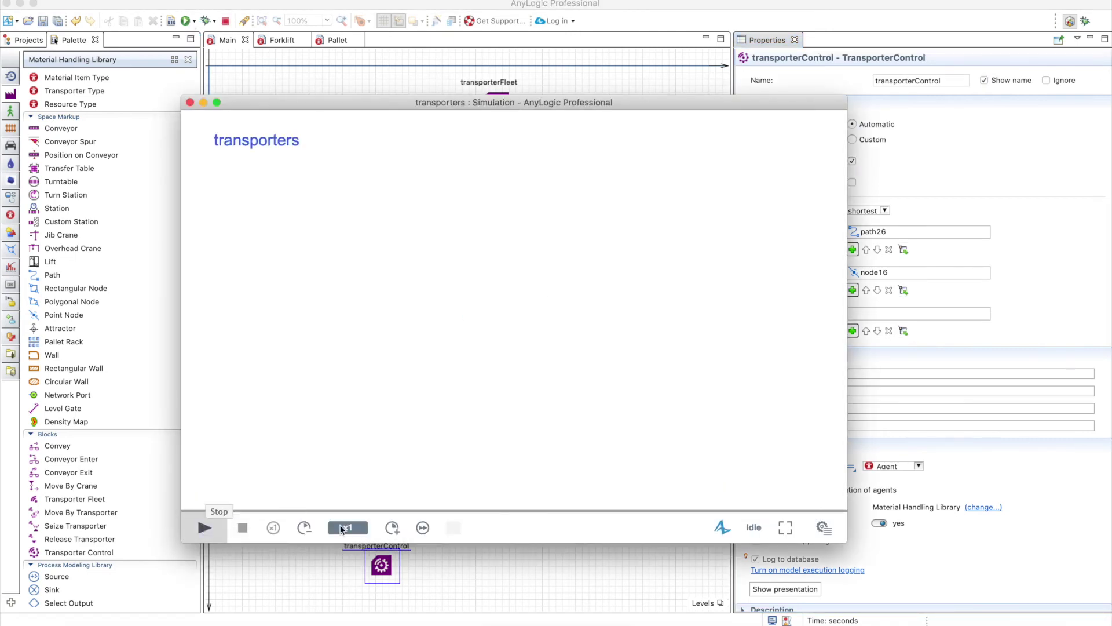
{"action": "left_click", "coordinate": [391, 528]}
{"action": "left_click", "coordinate": [391, 528]}
{"action": "left_click", "coordinate": [392, 528]}
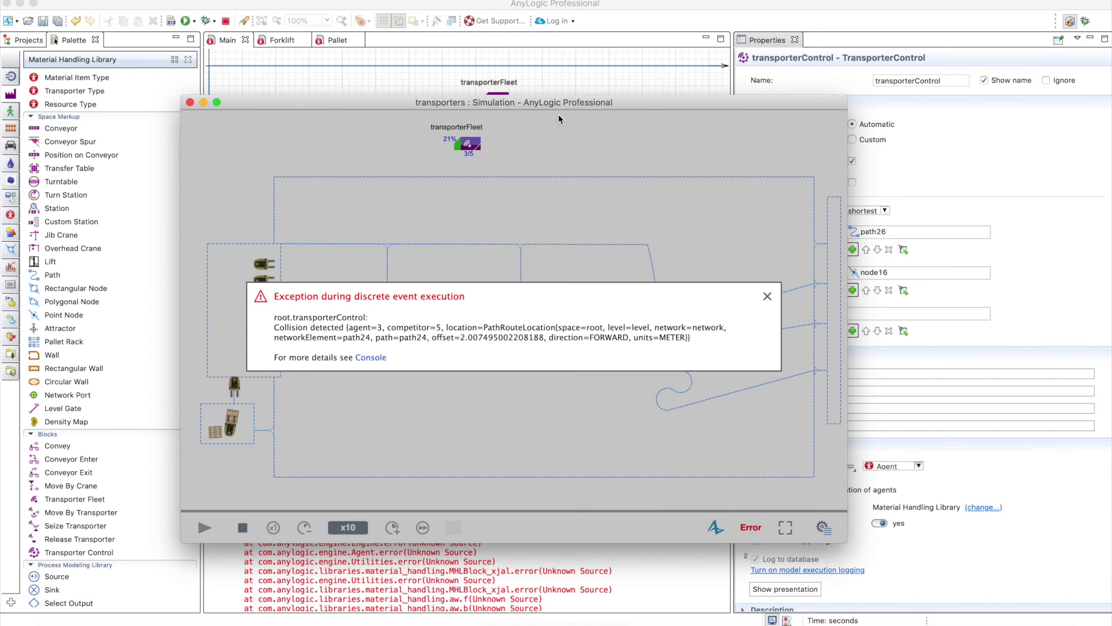
- Close the simulation after the path24 collision exception and re-enable Resolve collisions
{"action": "left_click_drag", "start_coordinate": [562, 103], "coordinate": [499, 104]}
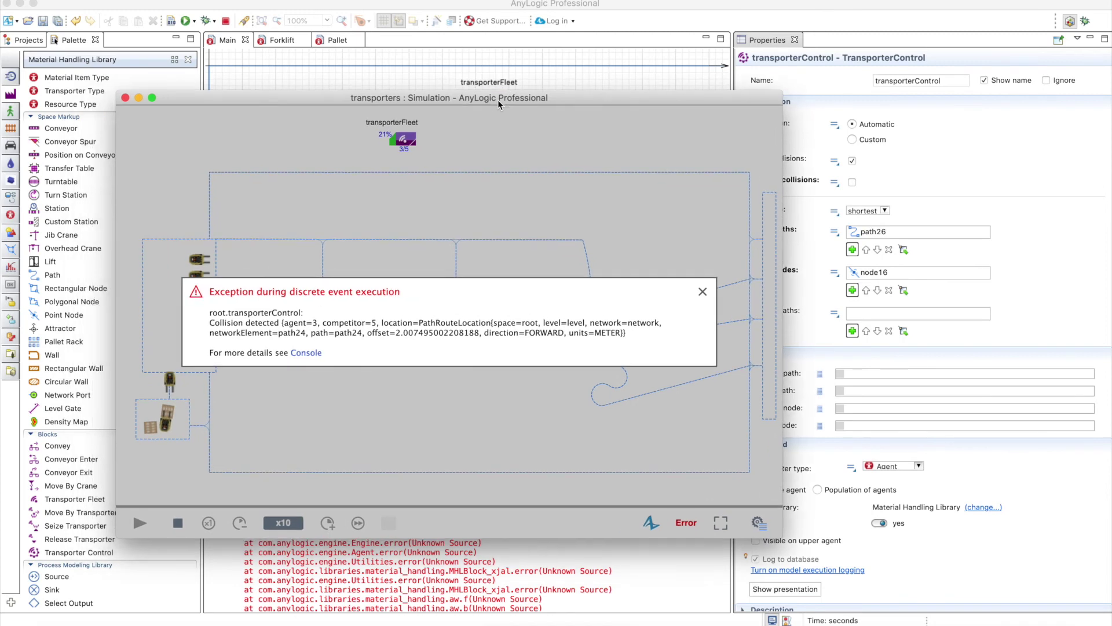
{"action": "left_click", "coordinate": [125, 98]}
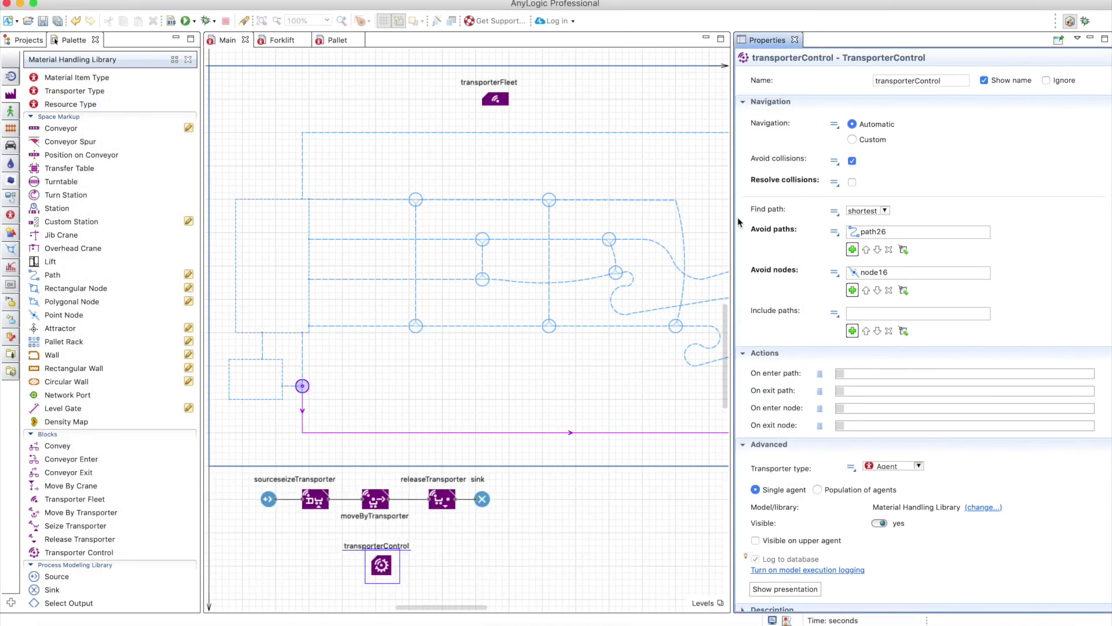
{"action": "left_click", "coordinate": [852, 182]}
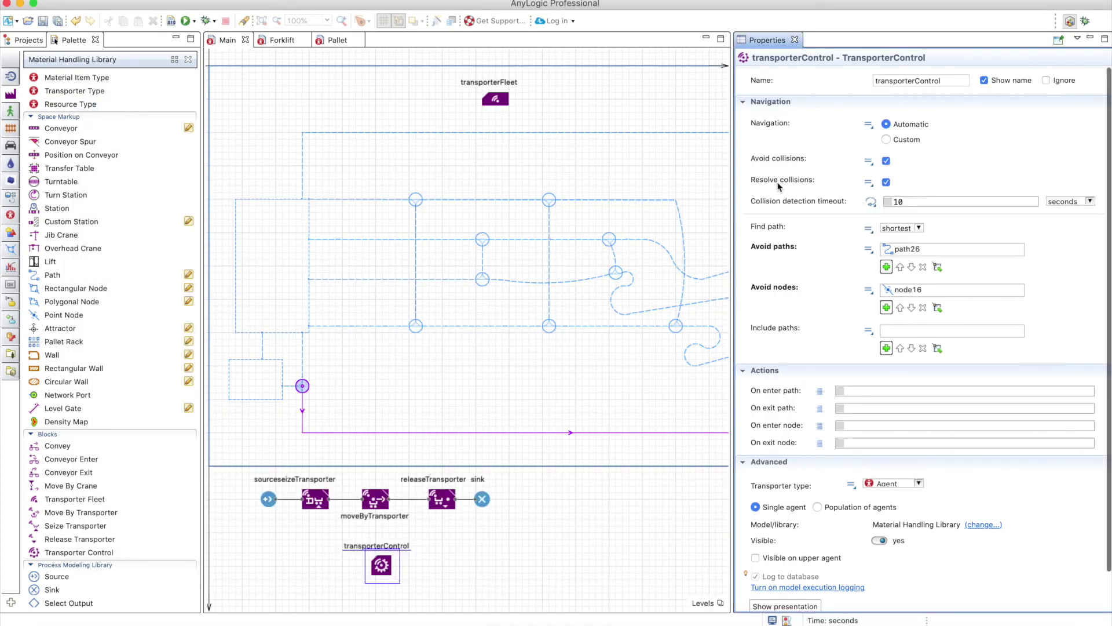
- Set transporterControl to Custom navigation and place a new Variable beside the flowchart
{"action": "mouse_move", "coordinate": [777, 182]}
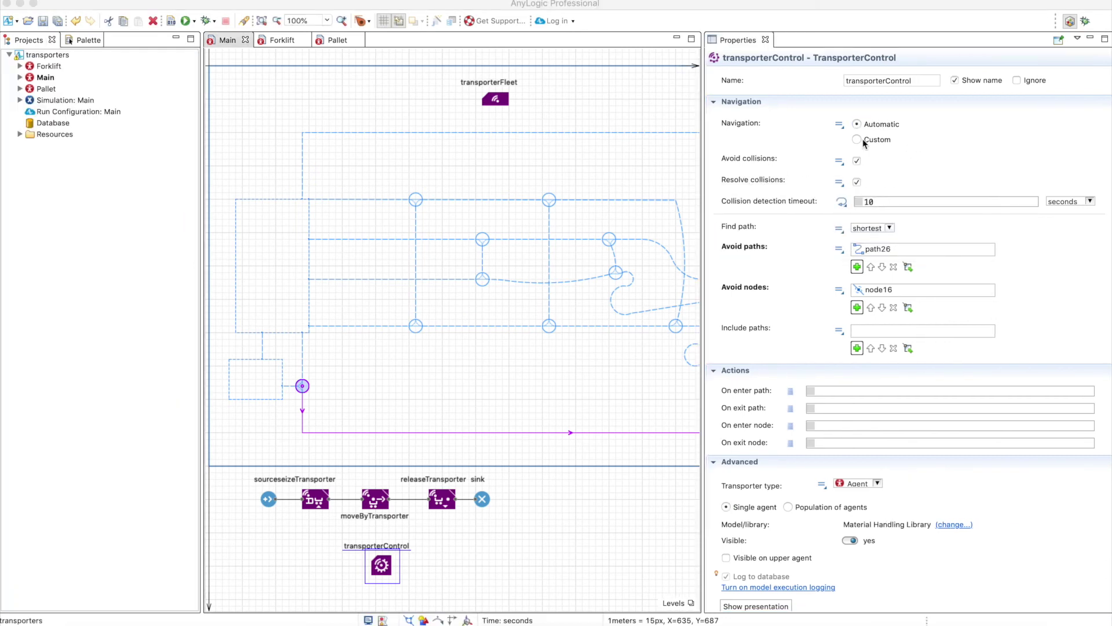
{"action": "left_click", "coordinate": [857, 139]}
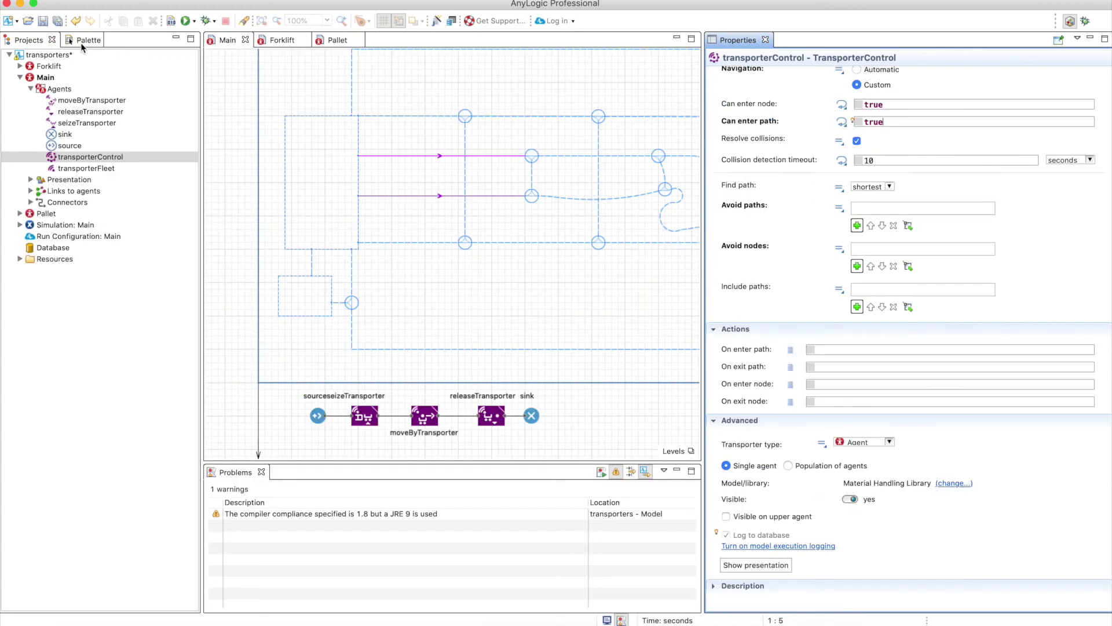
{"action": "left_click", "coordinate": [82, 47]}
{"action": "left_click_drag", "start_coordinate": [59, 141], "coordinate": [610, 416]}
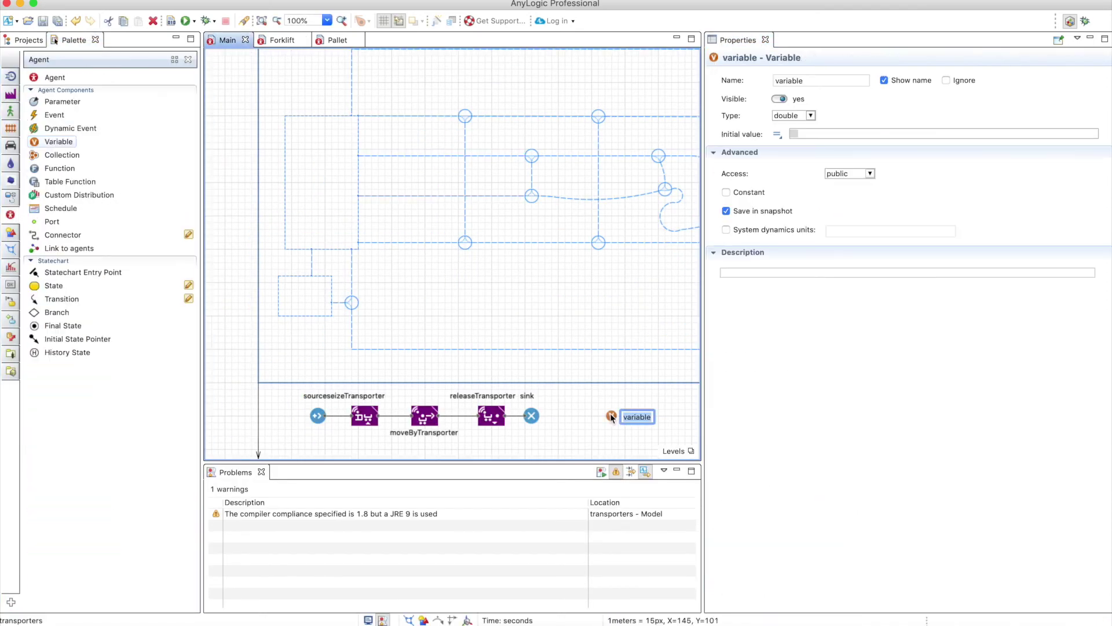
- Make the variable a boolean with initial value false, then select transporterControl
{"action": "left_click", "coordinate": [802, 80]}
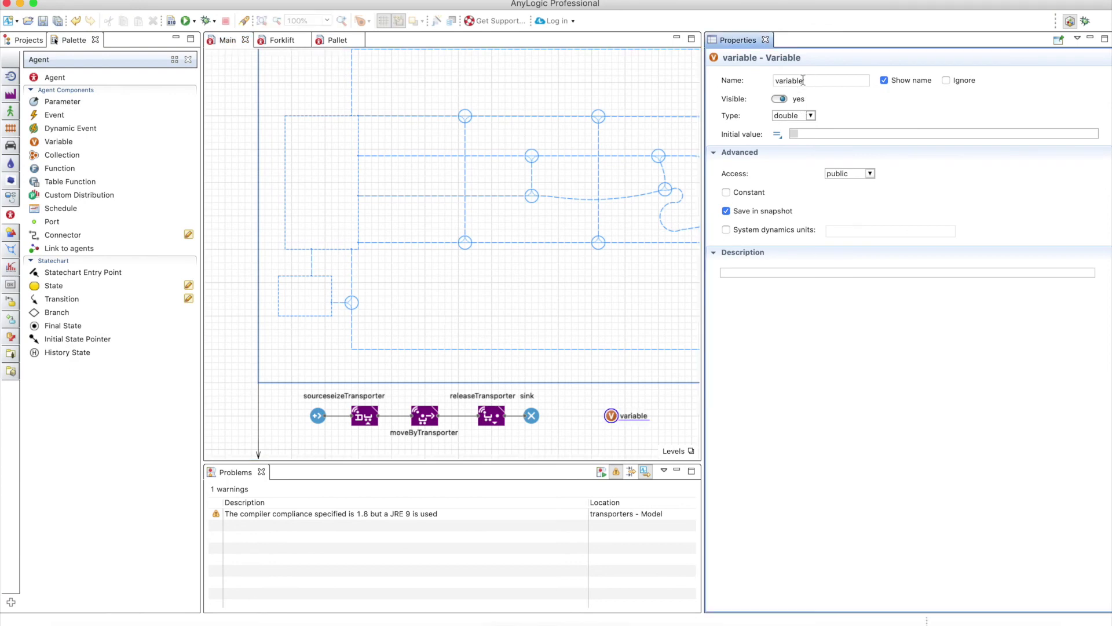
{"action": "left_click", "coordinate": [810, 116]}
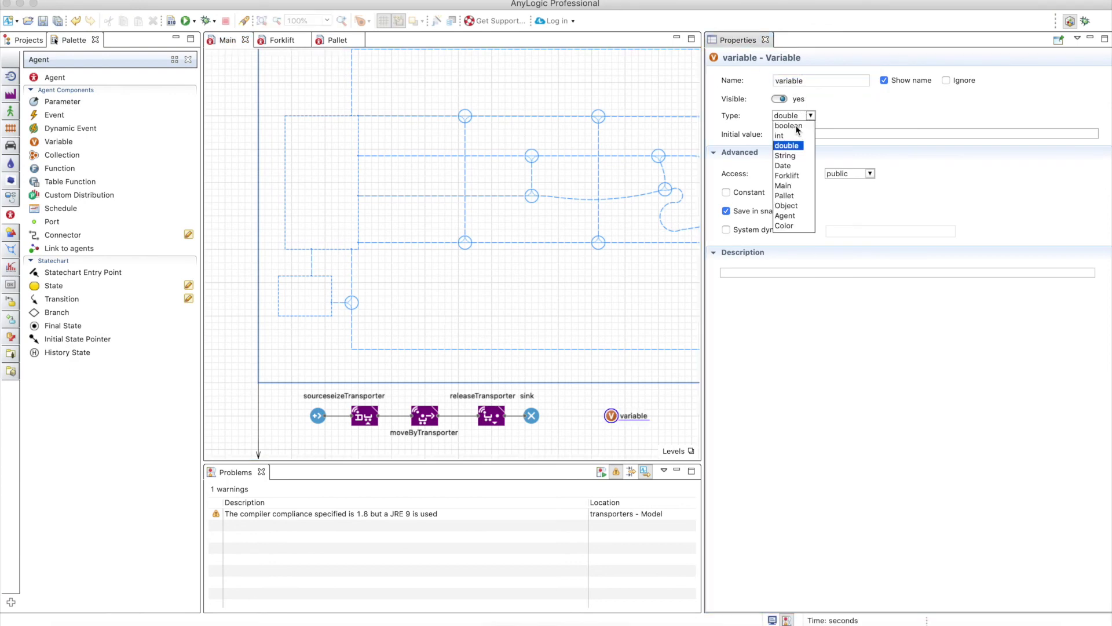
{"action": "left_click", "coordinate": [811, 145]}
{"action": "left_click", "coordinate": [823, 133]}
{"action": "type", "text": "fal"}
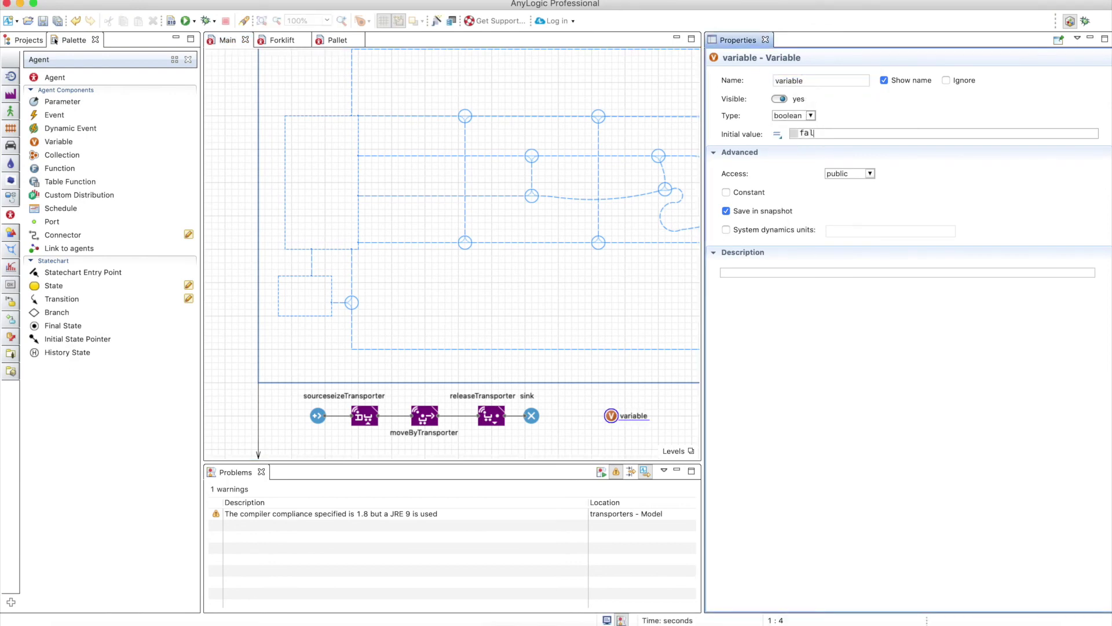
{"action": "type", "text": "se"}
{"action": "left_click", "coordinate": [806, 80]}
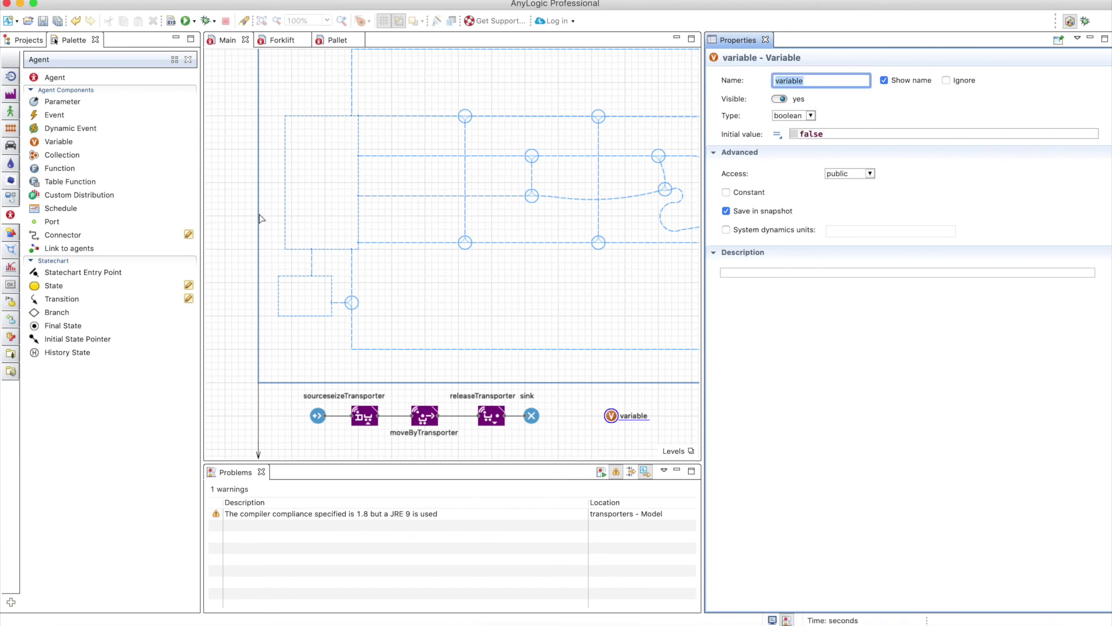
{"action": "scroll", "coordinate": [435, 453], "scroll_direction": "down", "scroll_amount": 3}
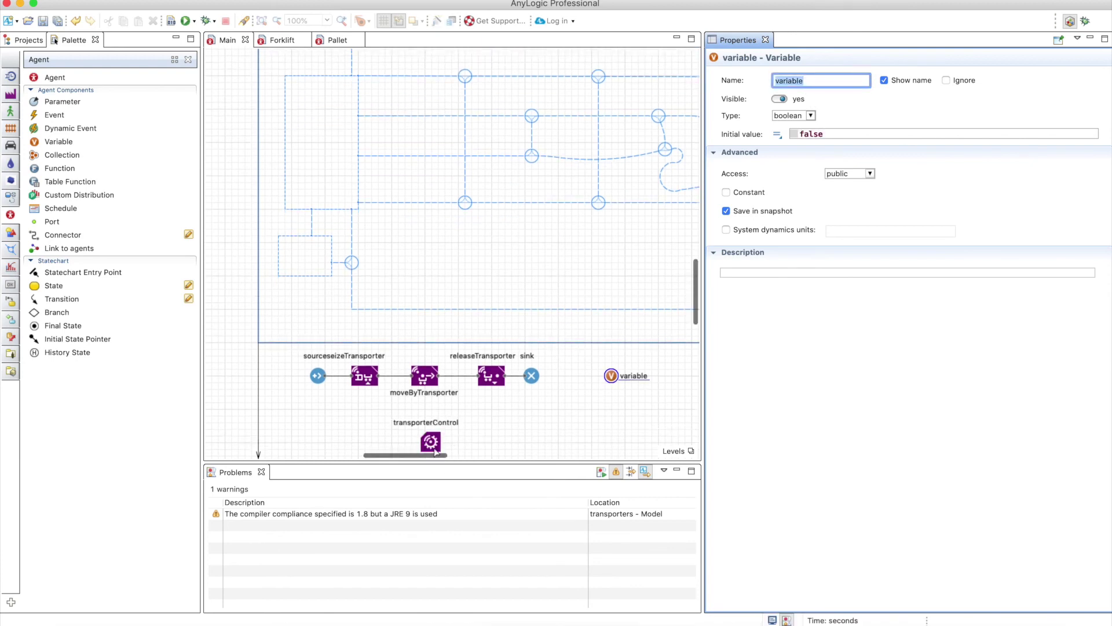
{"action": "left_click", "coordinate": [435, 452]}
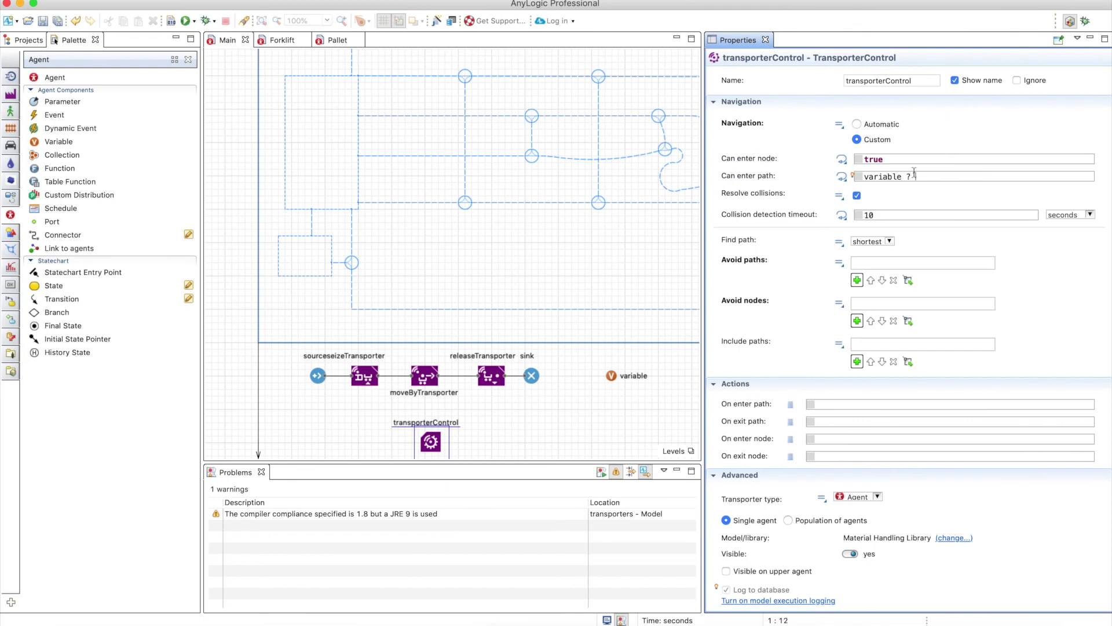
- Set Can enter path to 'variable ? true : !path.equals(path26)' and test-run the model
{"action": "type", "text": "tre"}
{"action": "key", "text": "BackSpace"}
{"action": "type", "text": "ue :"}
{"action": "type", "text": "!path.equals(path26)"}
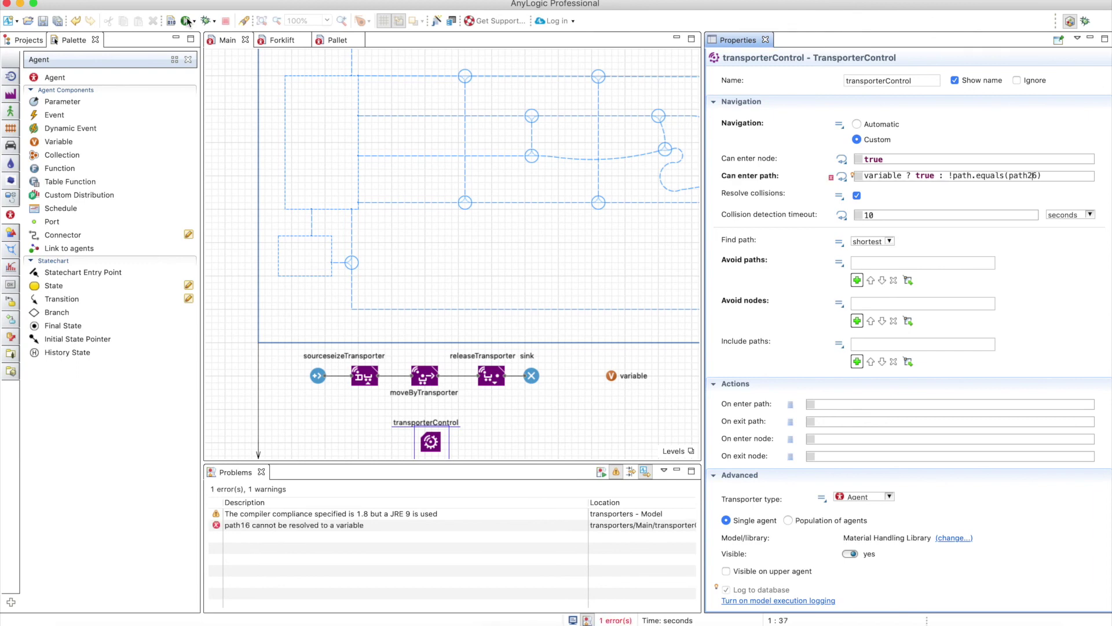
{"action": "left_click", "coordinate": [185, 21]}
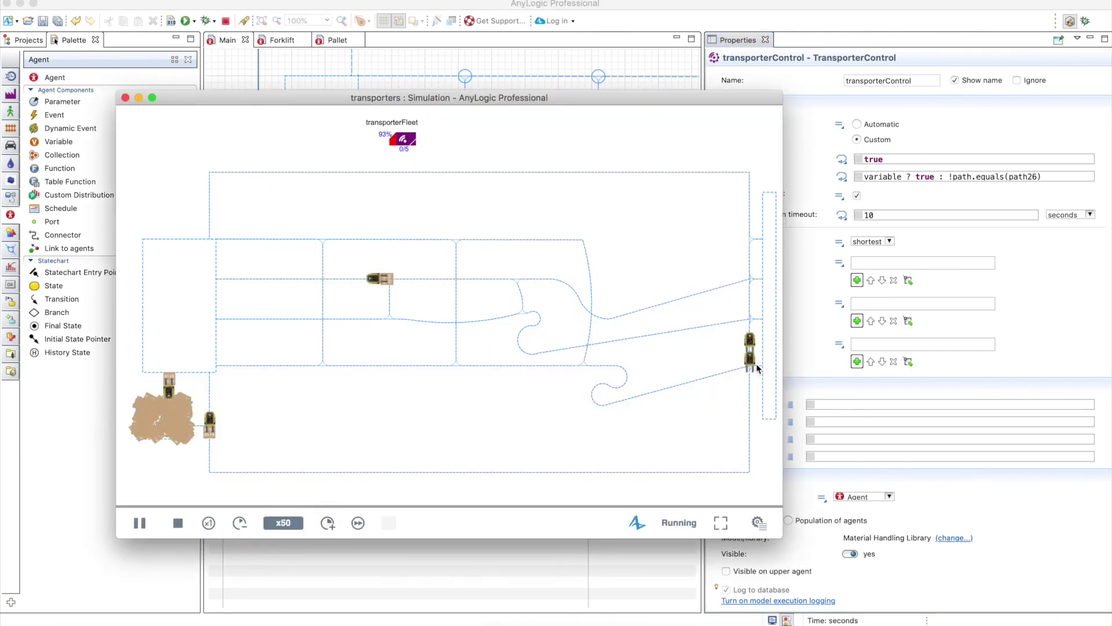
{"action": "left_click_drag", "start_coordinate": [682, 337], "coordinate": [672, 269]}
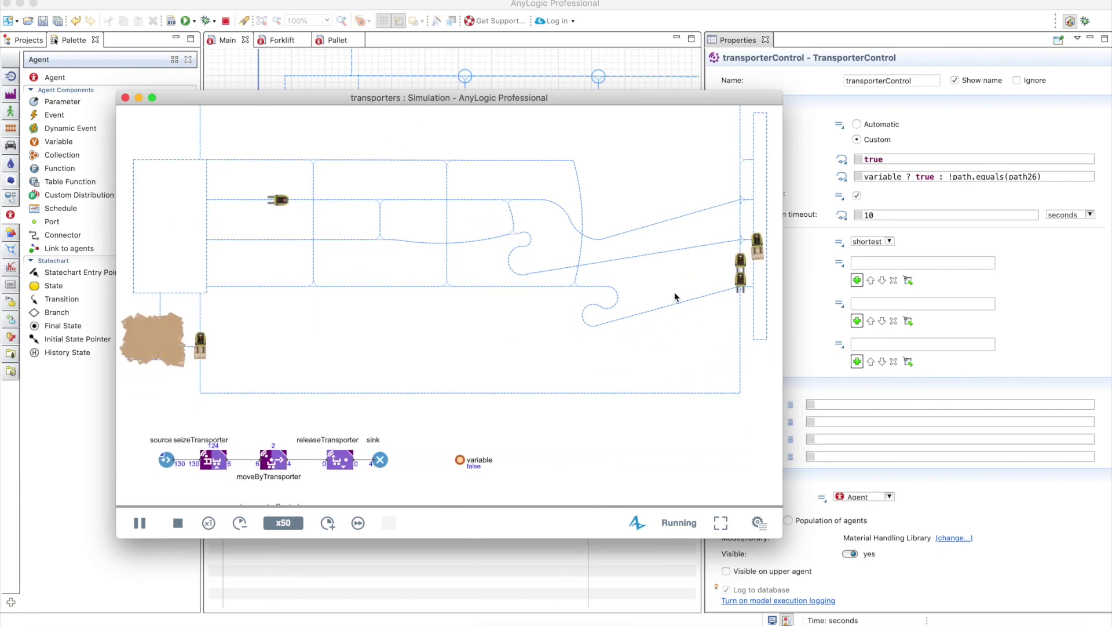
{"action": "left_click", "coordinate": [125, 97]}
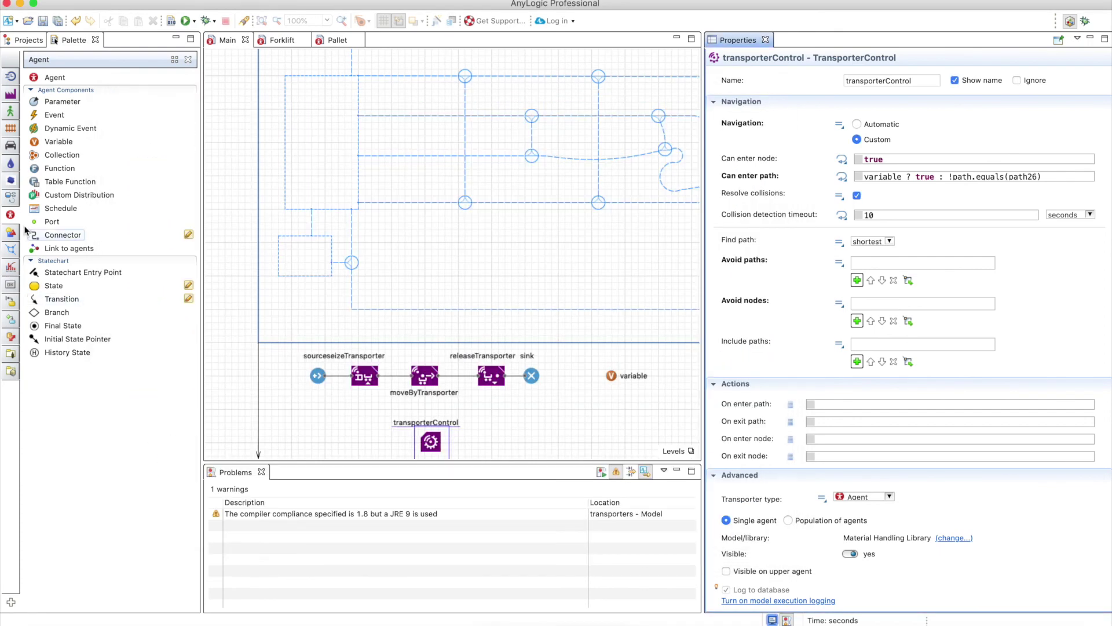
- Add a Button below the variable with action 'variable=true'
{"action": "left_click", "coordinate": [11, 284]}
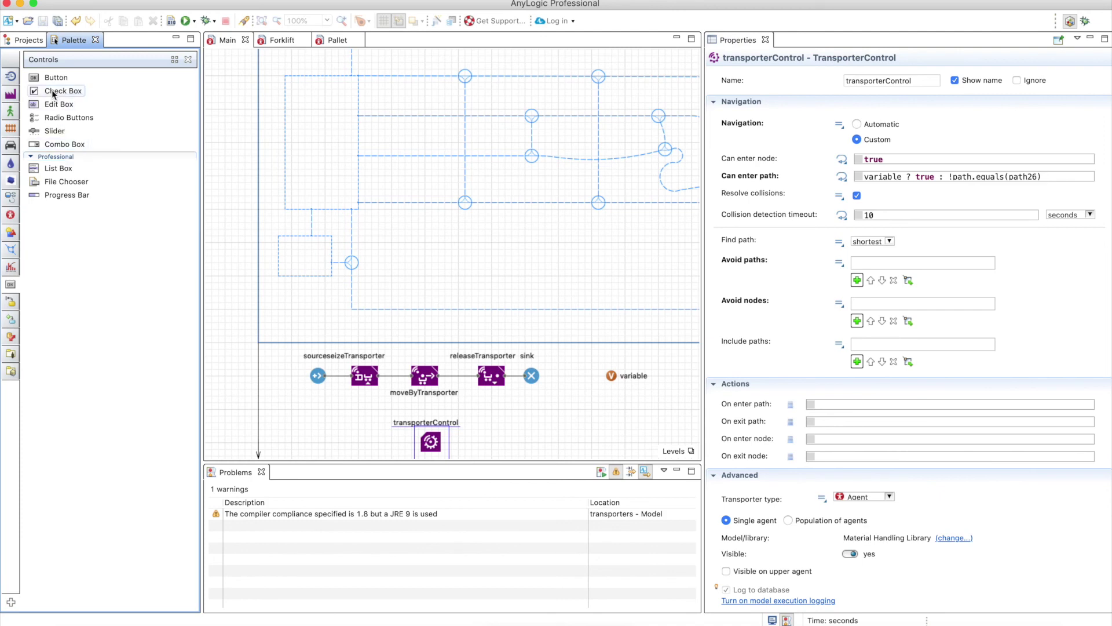
{"action": "left_click_drag", "start_coordinate": [53, 77], "coordinate": [632, 405]}
{"action": "left_click", "coordinate": [812, 167]}
{"action": "type", "text": "variabl"}
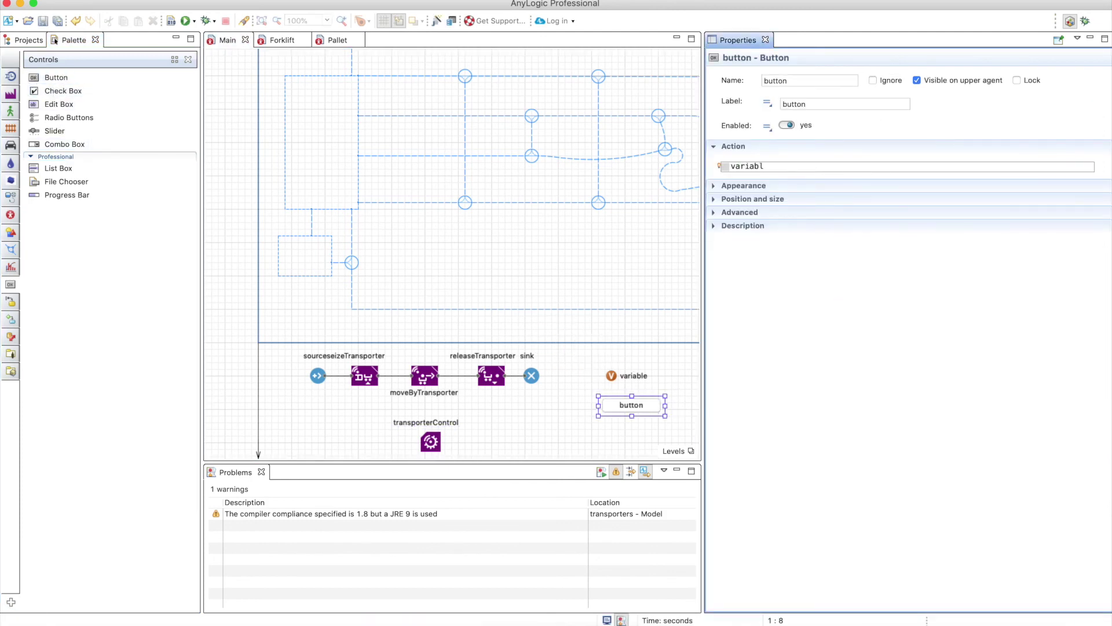
{"action": "type", "text": "e=true;"}
- Run the model, press the button to set variable to true, then close the simulation
{"action": "left_click", "coordinate": [185, 22]}
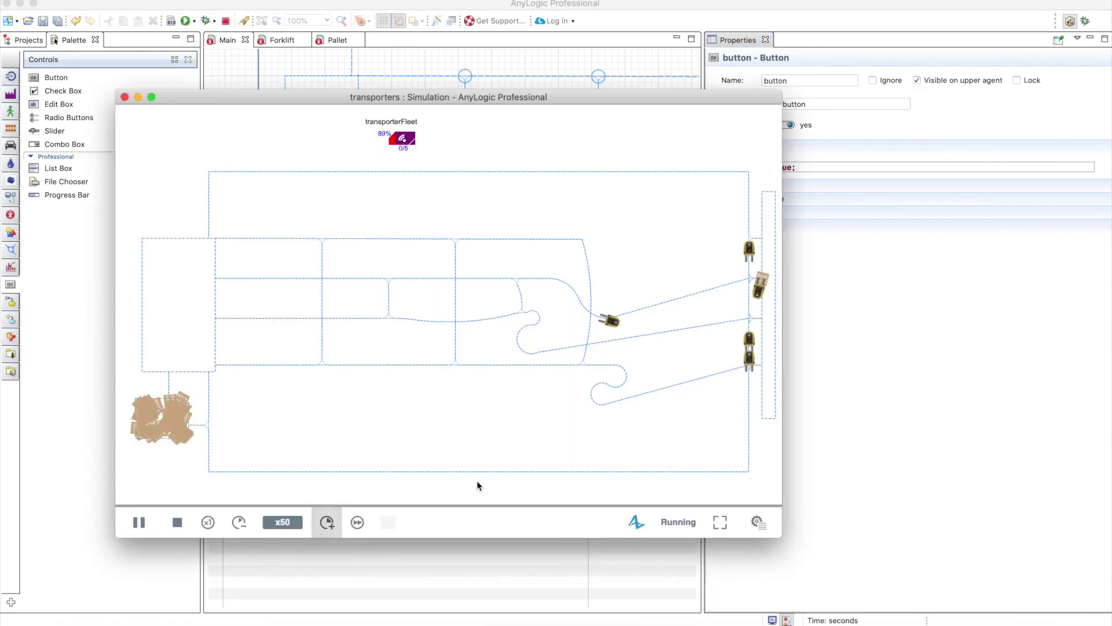
{"action": "left_click_drag", "start_coordinate": [593, 405], "coordinate": [541, 297]}
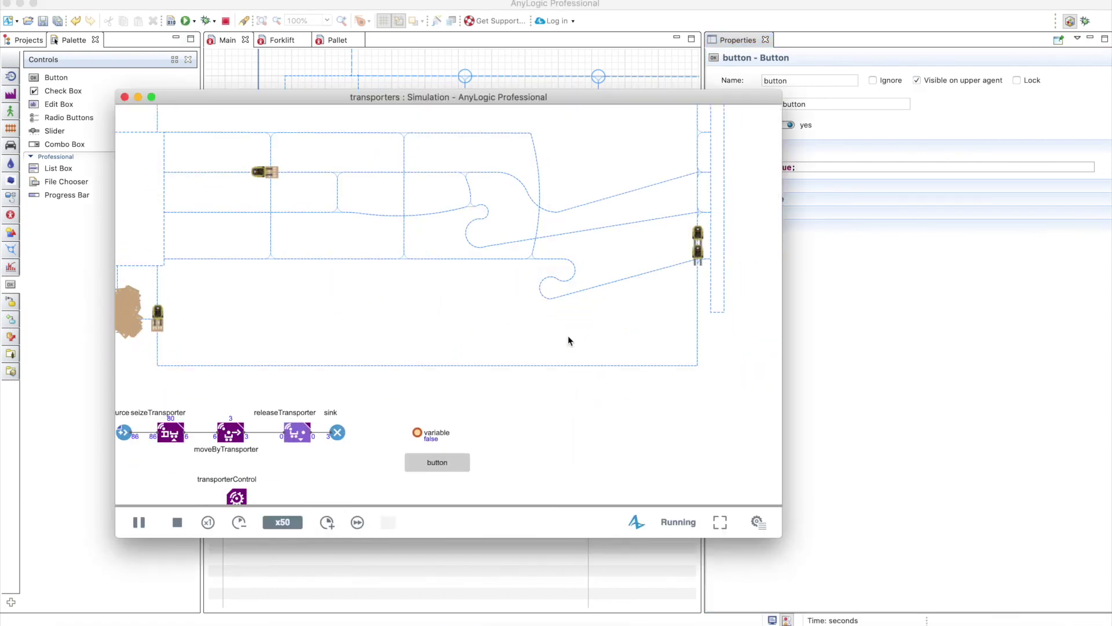
{"action": "left_click", "coordinate": [432, 461]}
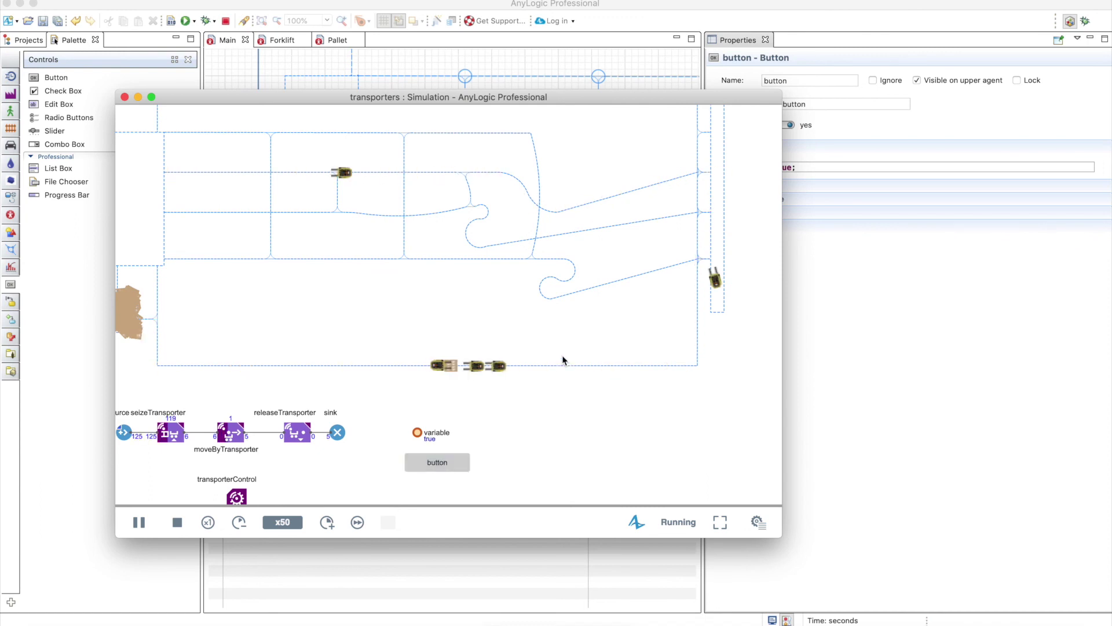
{"action": "key", "text": "super+w"}
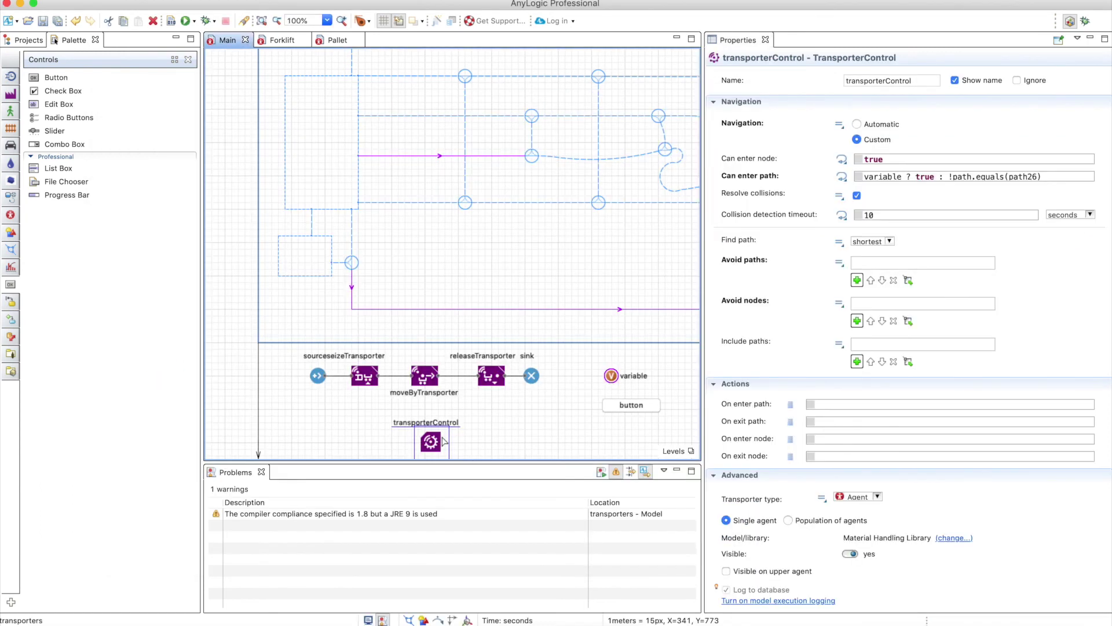
{"action": "left_click", "coordinate": [876, 178]}
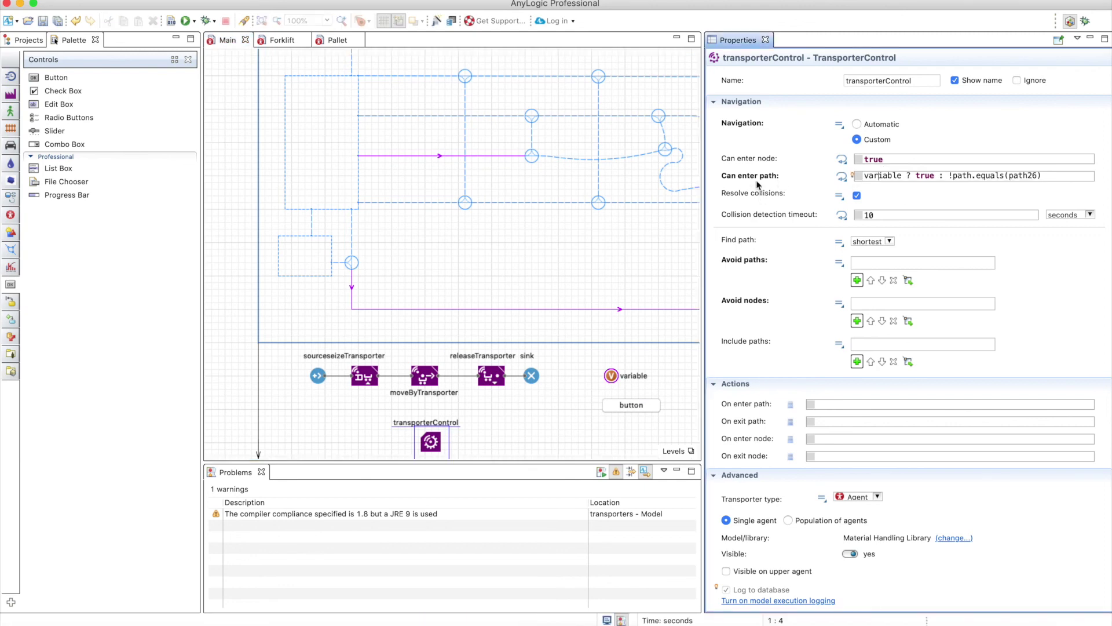
{"action": "mouse_move", "coordinate": [778, 180]}
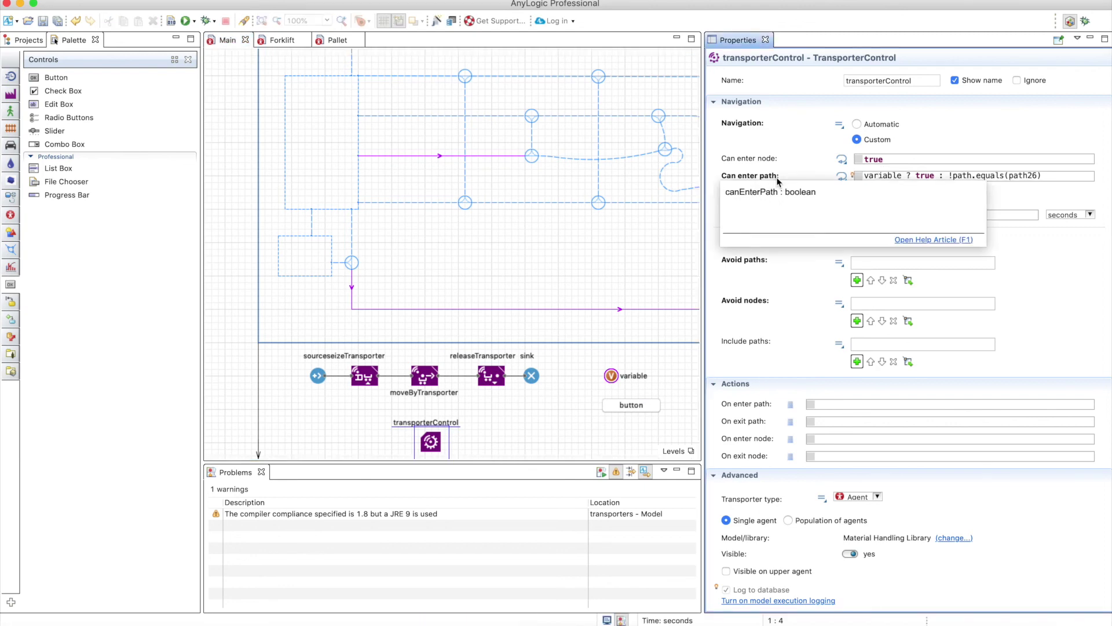